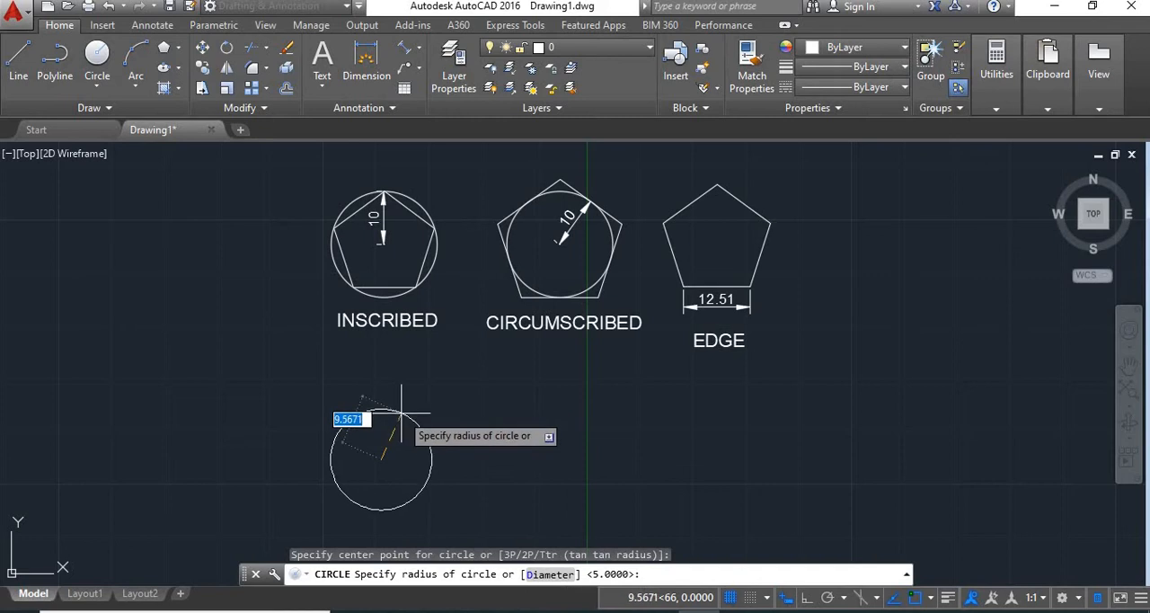
- Finish the circle below the INSCRIBED example with a radius of 10
type("1")
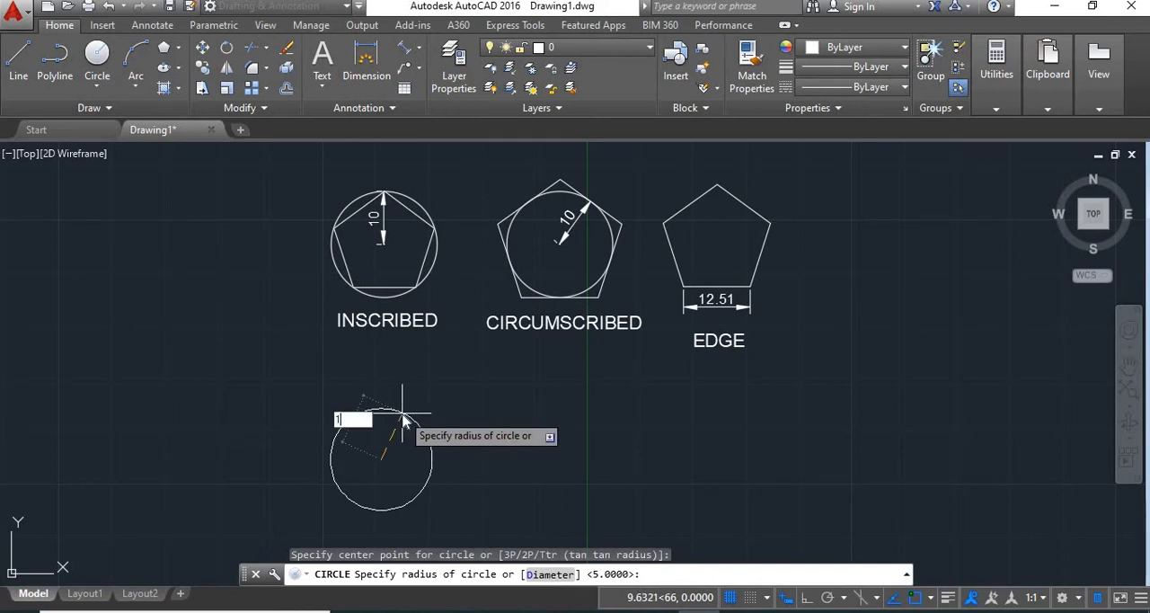
type("0")
key("Return")
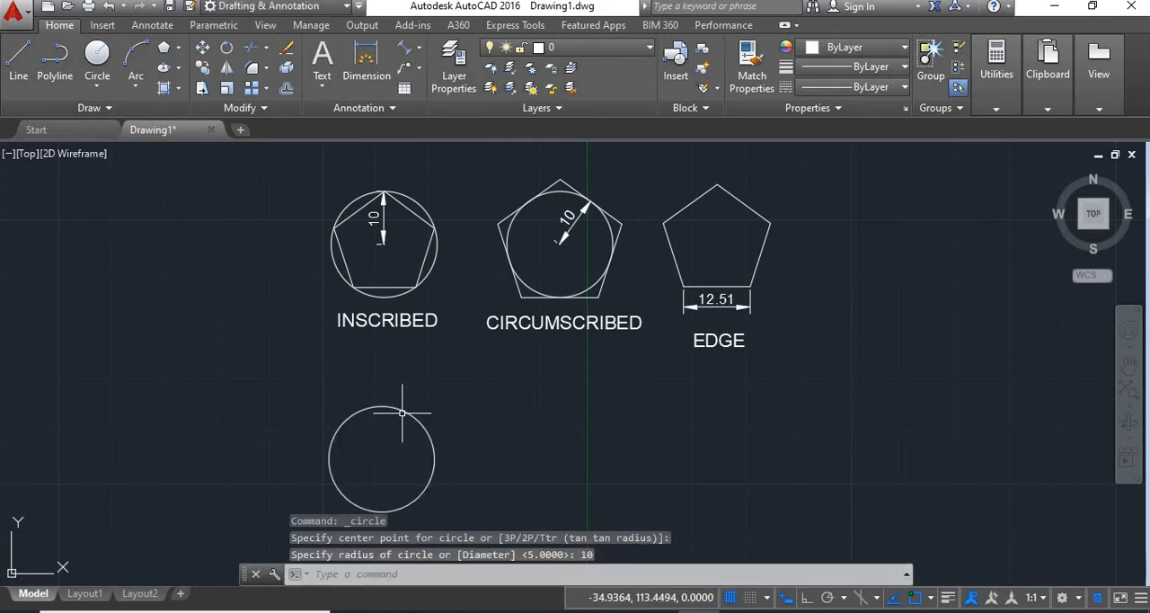
middle_click_drag(441, 398, 457, 367)
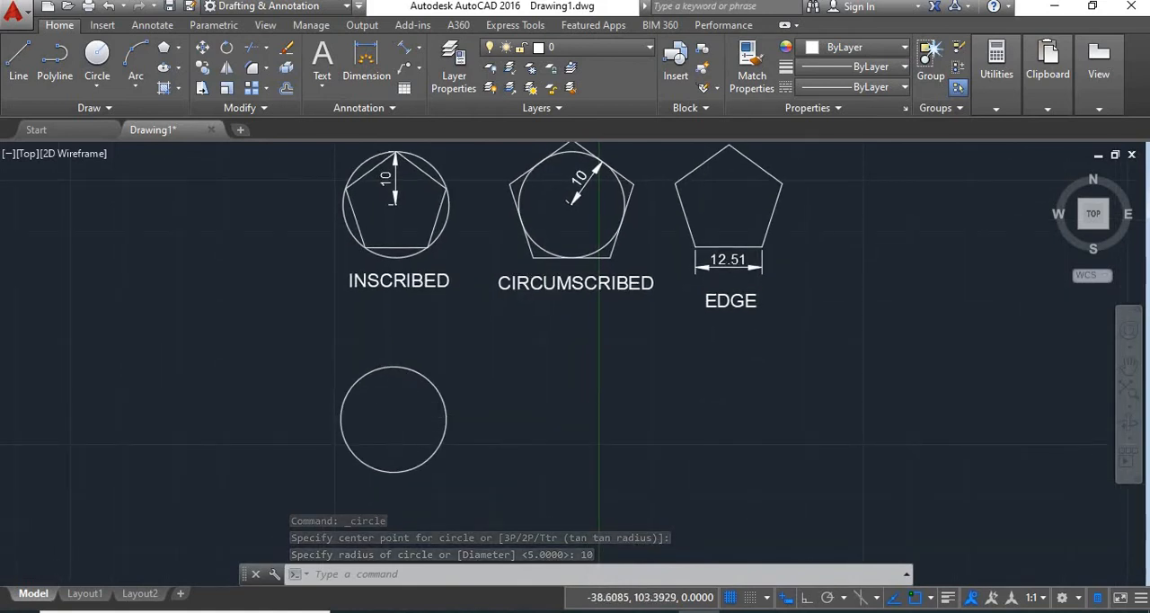
scroll(397, 420, "up", 2)
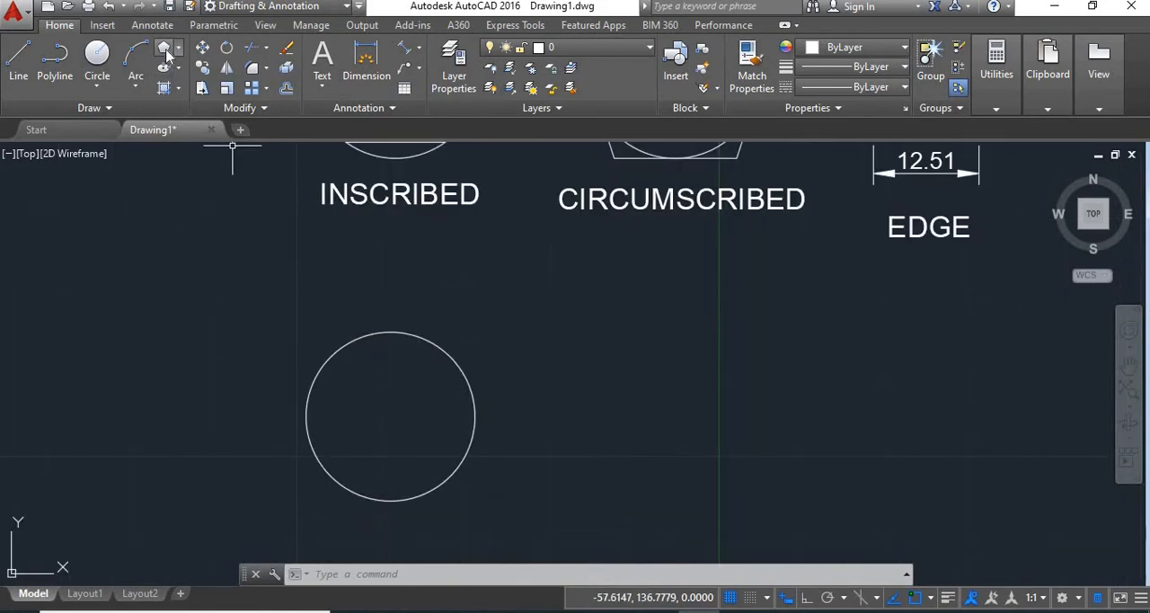
left_click(166, 54)
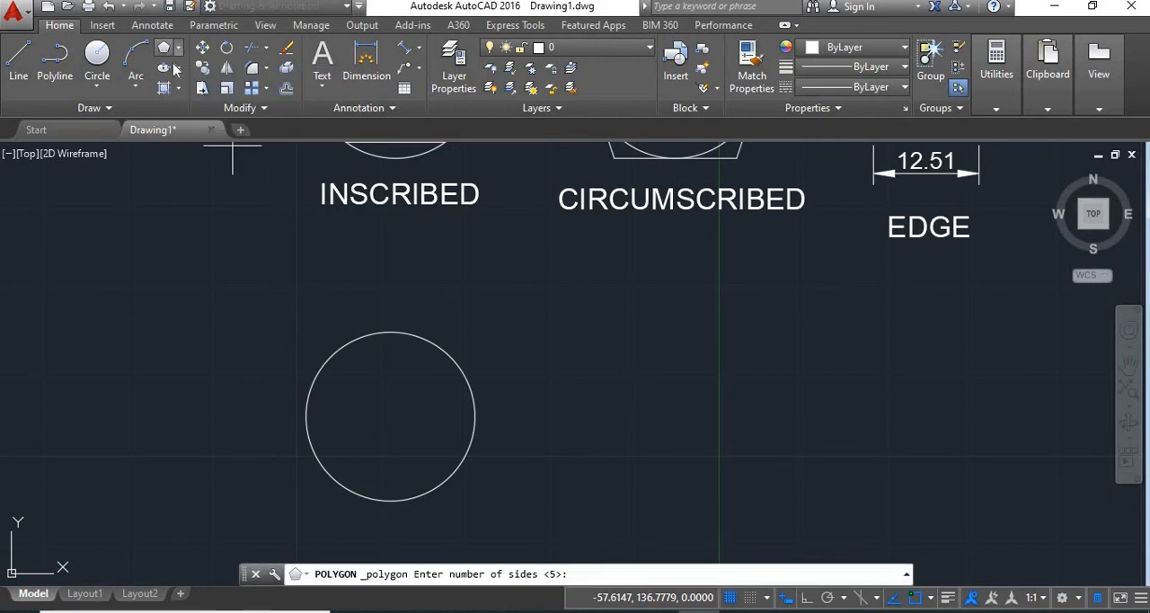
key("Return")
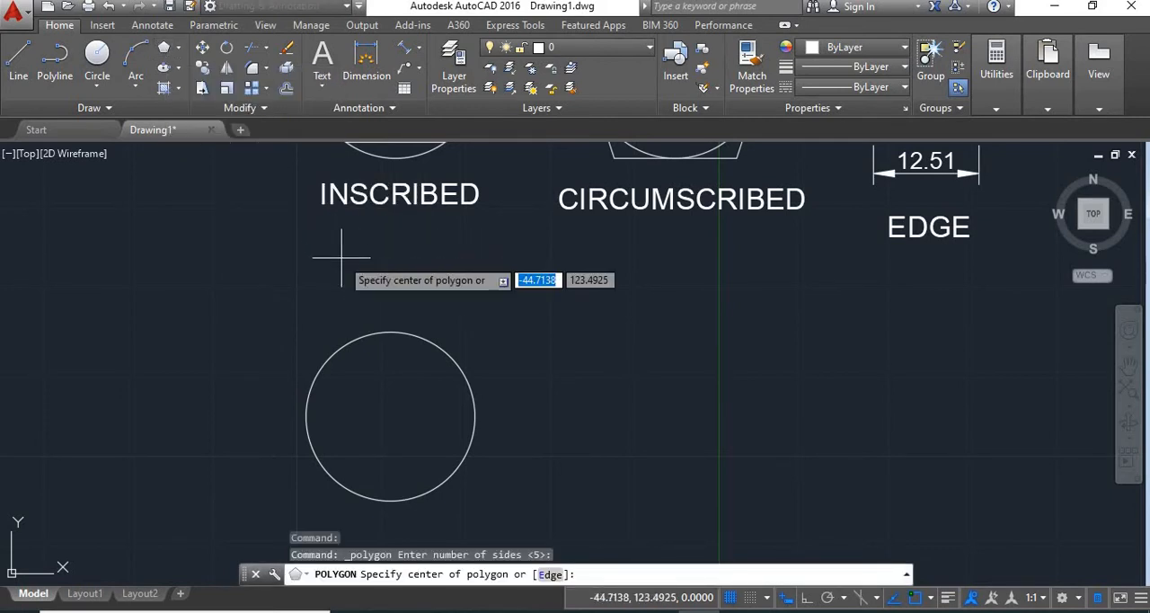
right_click(344, 270)
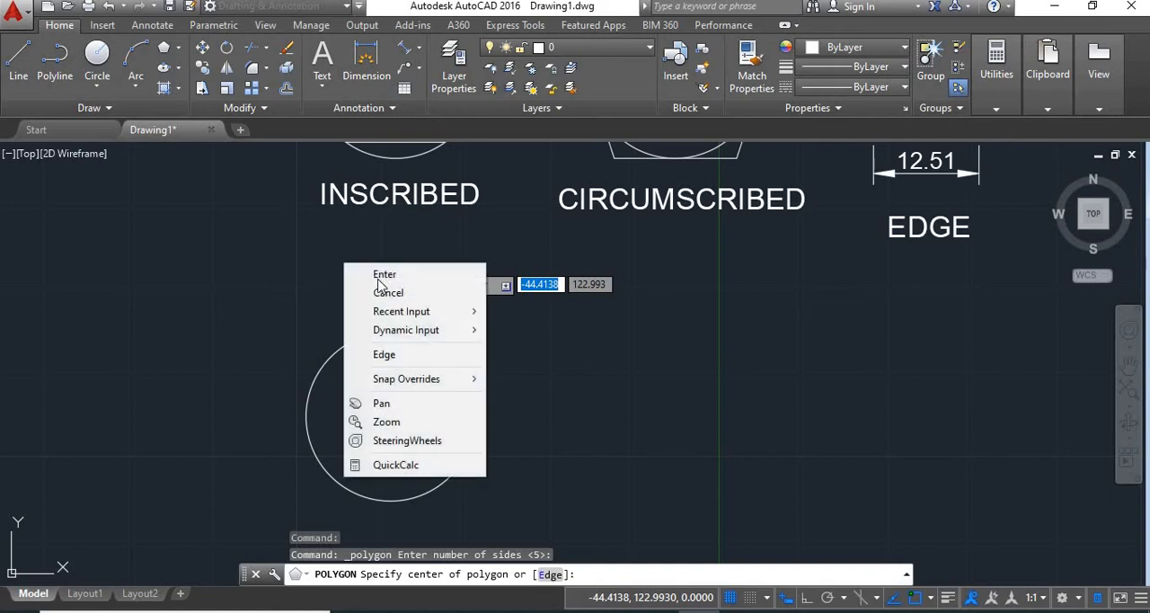
left_click(386, 294)
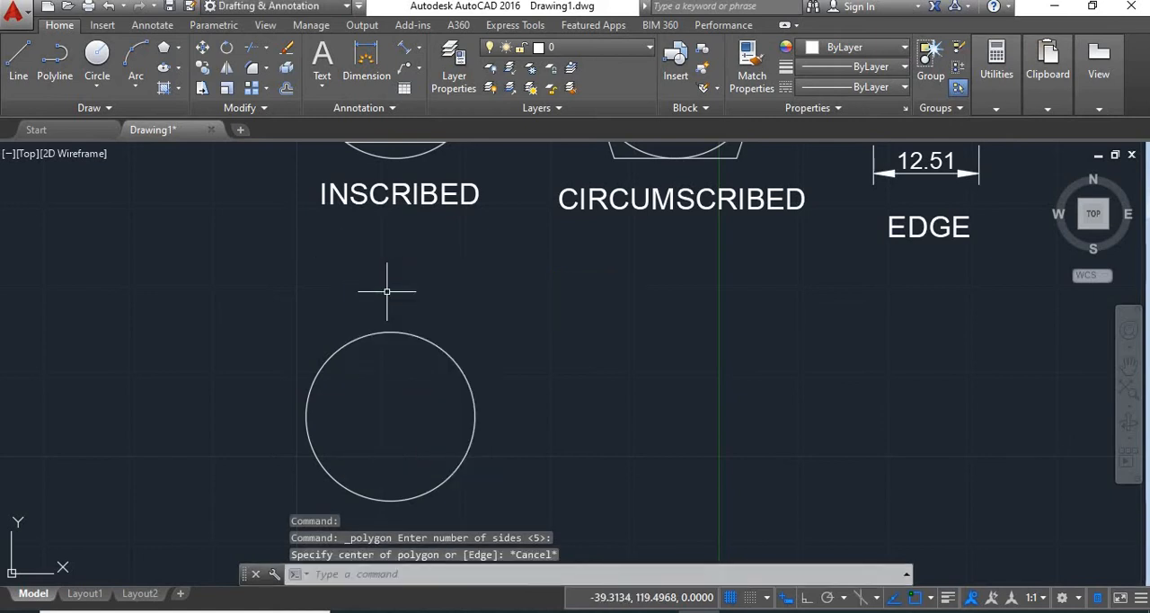
- Draw a 5-sided polygon inscribed in the new circle, centred on it with a vertex at its upper quadrant
type("P")
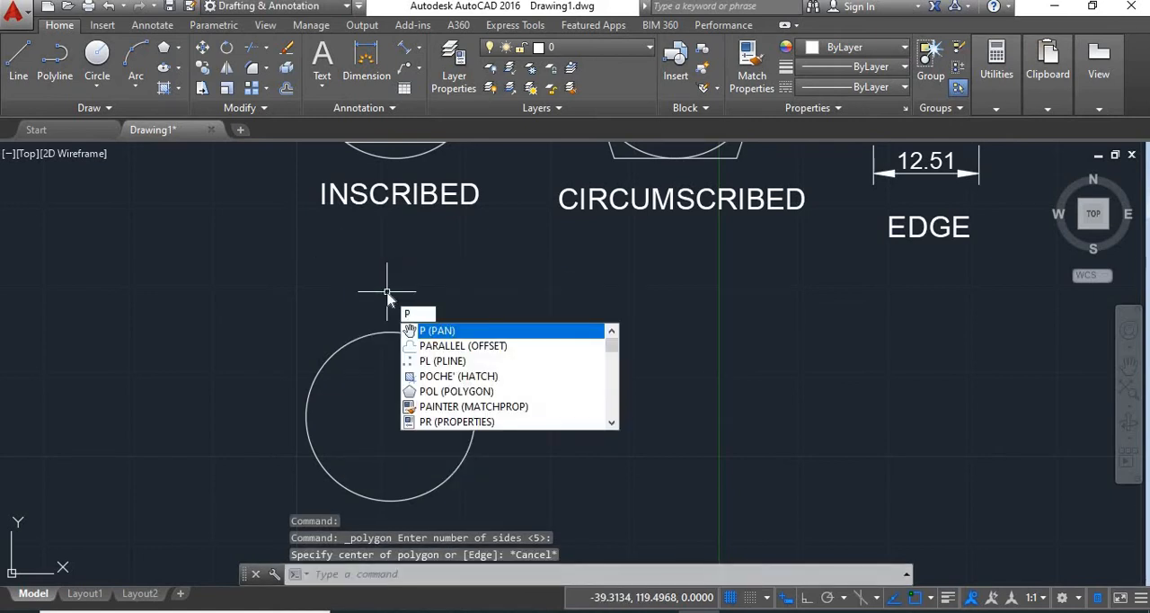
type("OL")
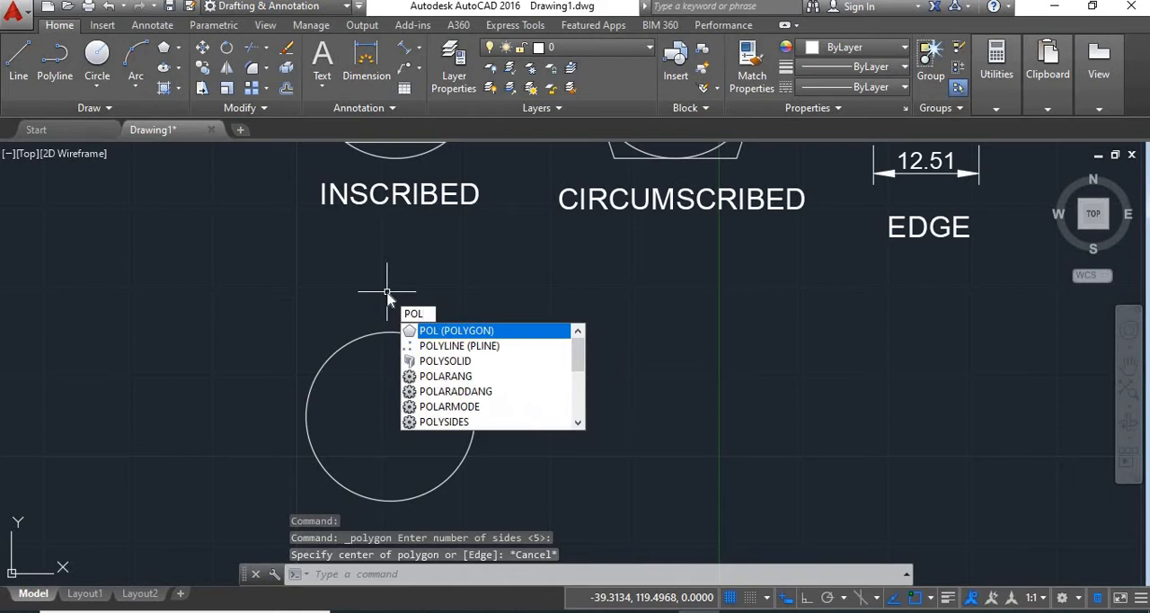
key("Return")
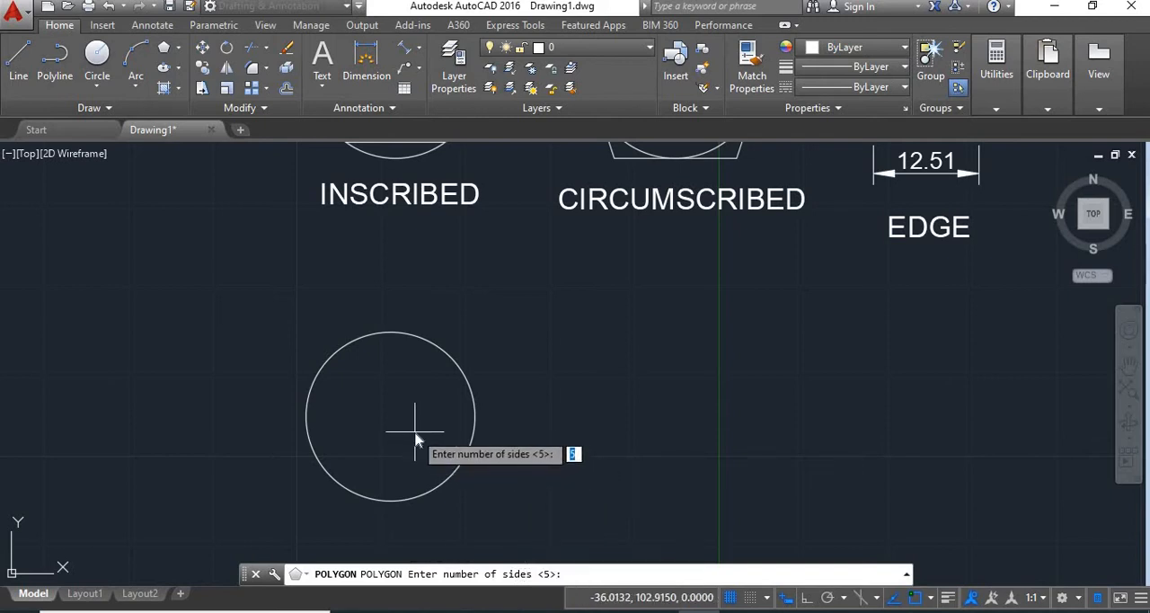
key("Return")
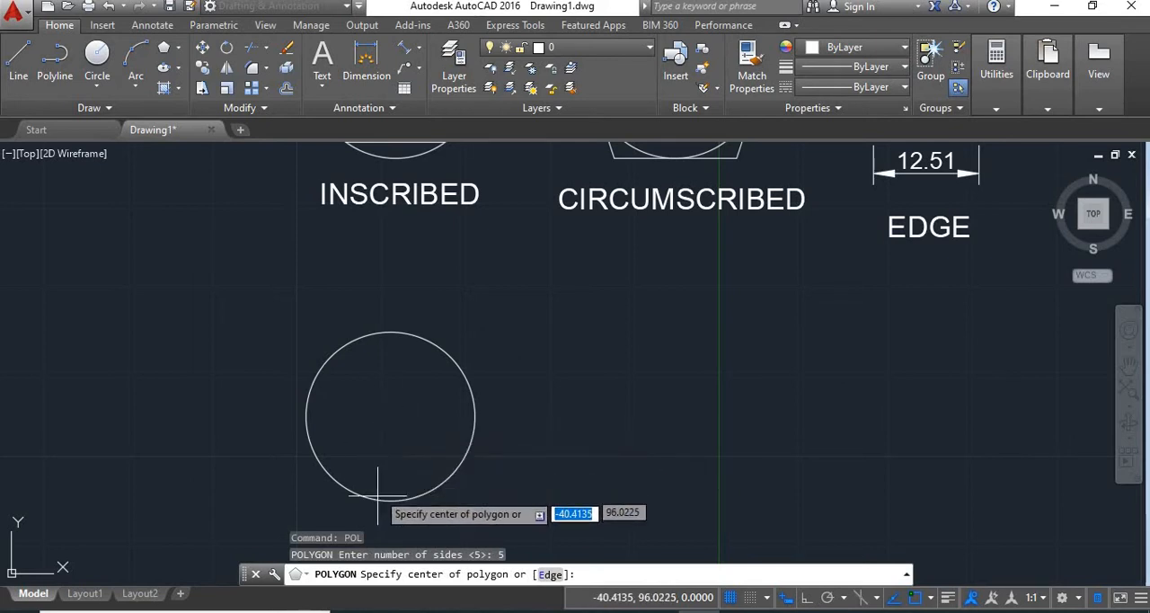
left_click(391, 419)
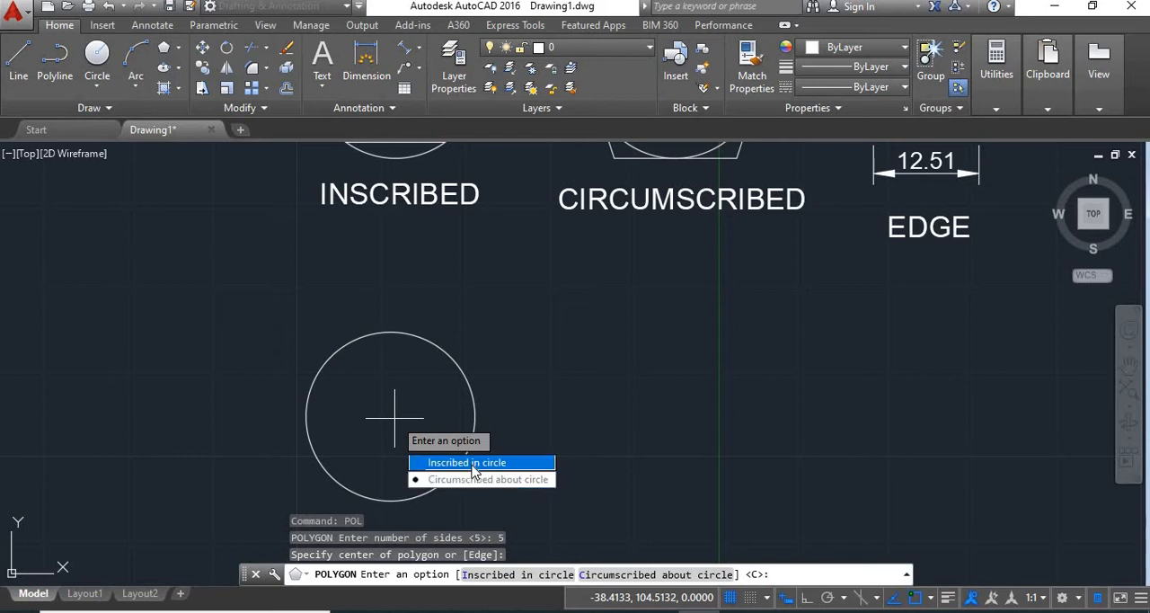
key("Return")
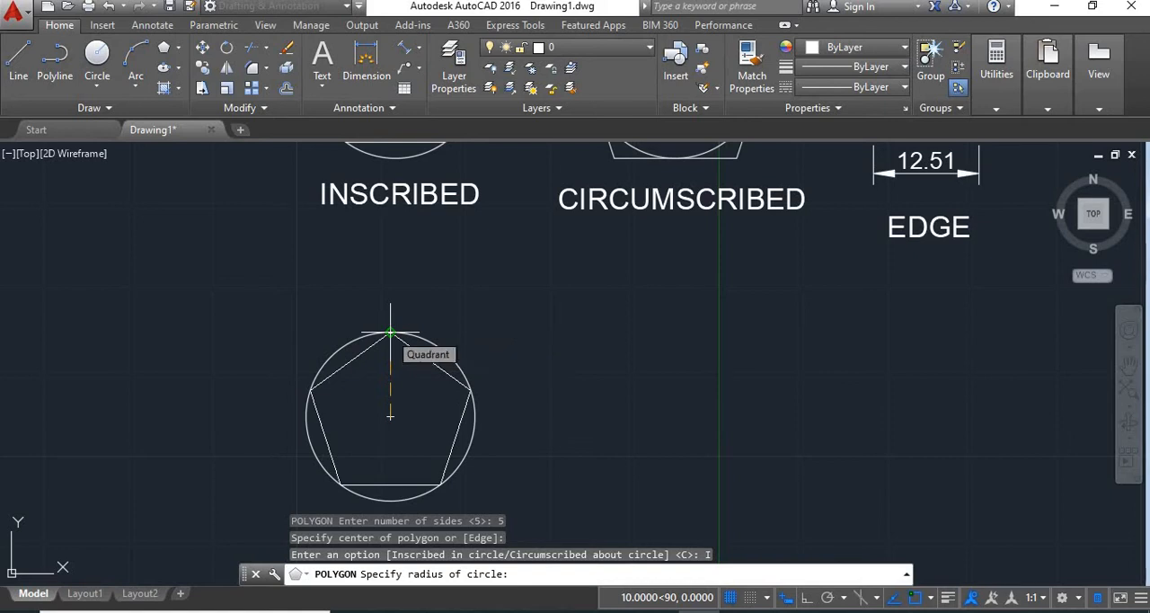
left_click(389, 334)
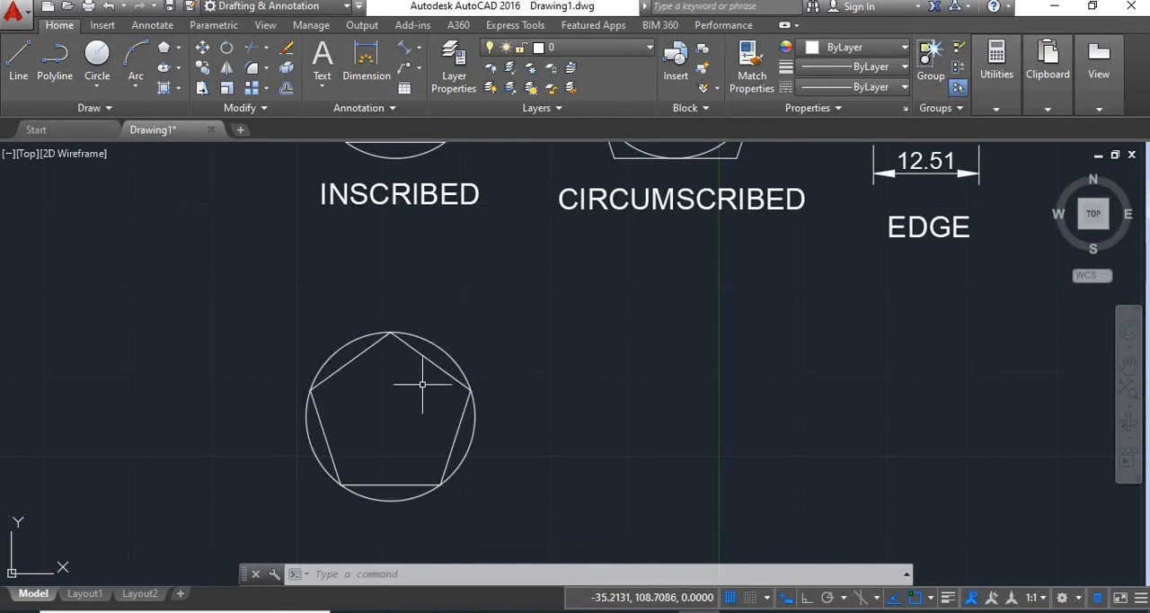
- Copy the circle around the new pentagon about 34 units horizontally to below the CIRCUMSCRIBED example, with Ortho on
scroll(434, 385, "down", 4)
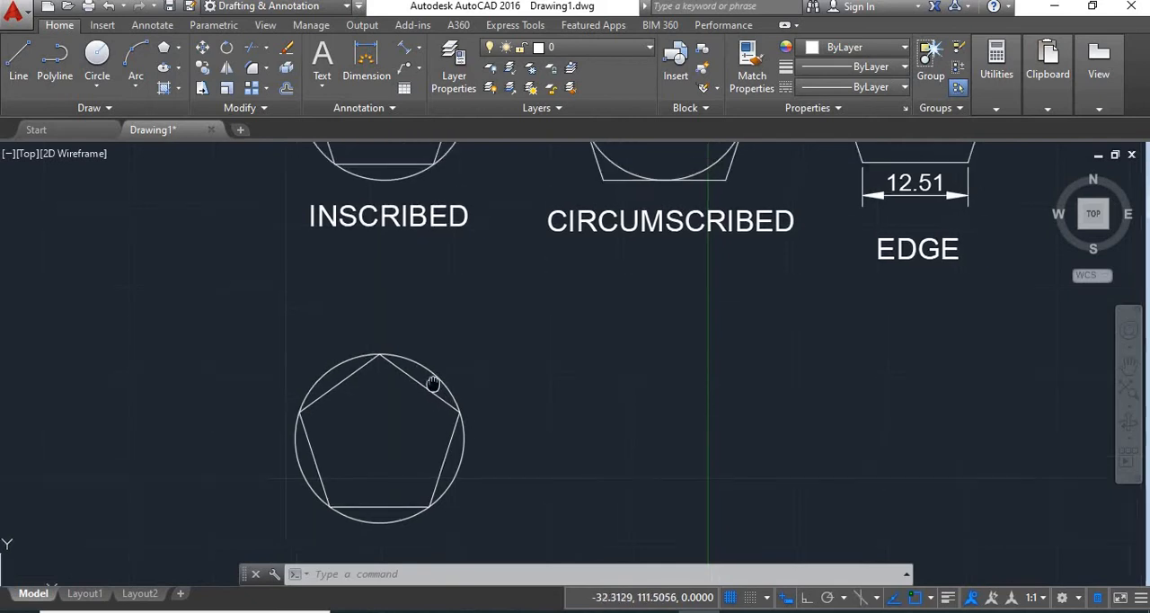
scroll(454, 416, "up", 2)
mouse_move(520, 378)
middle_mouse_down()
mouse_move(387, 406)
mouse_move(374, 420)
middle_mouse_up()
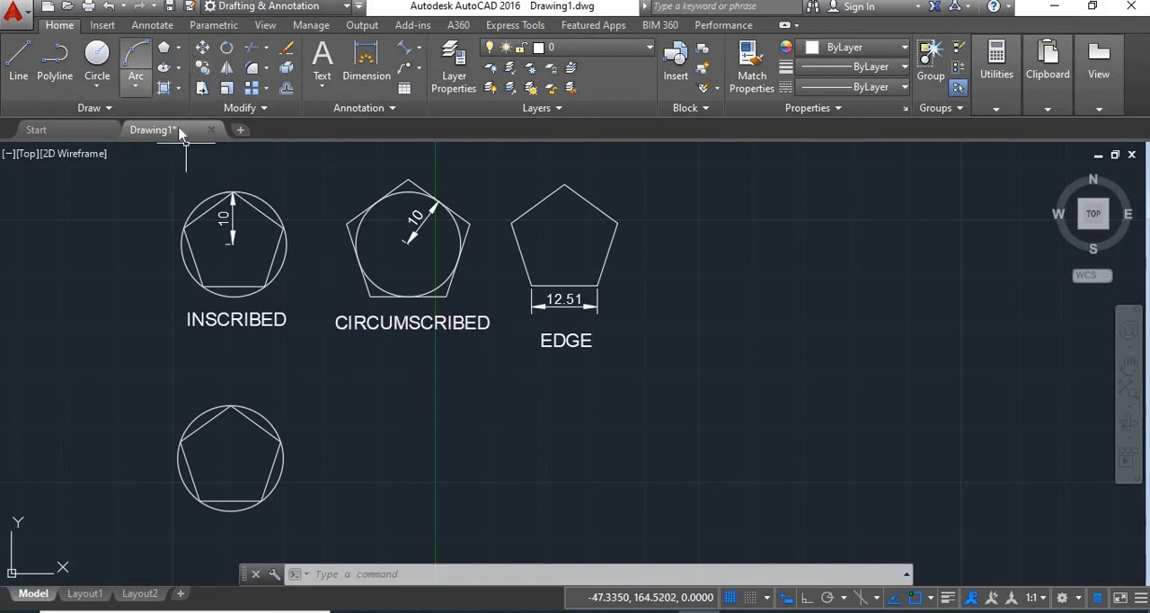
left_click(202, 68)
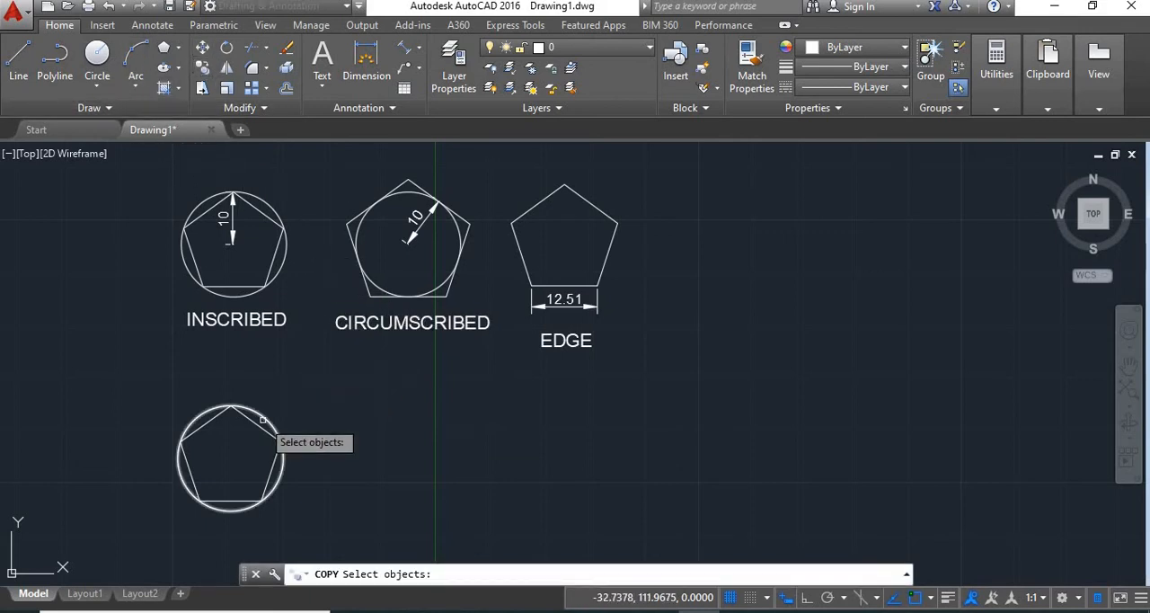
left_click(265, 418)
key("Return")
left_click(264, 418)
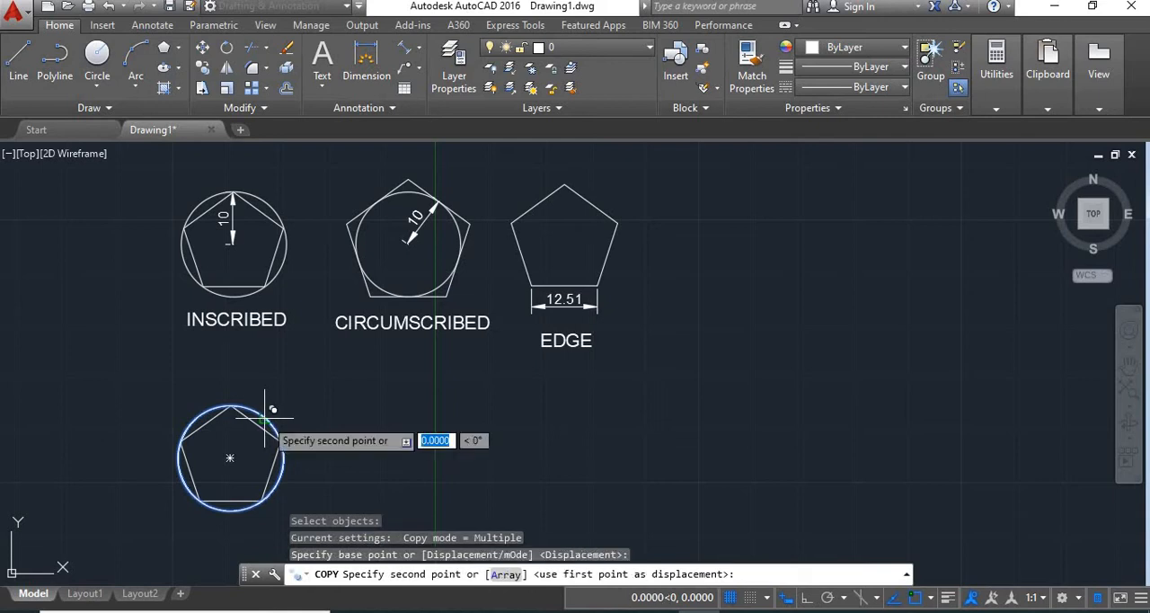
key("F8")
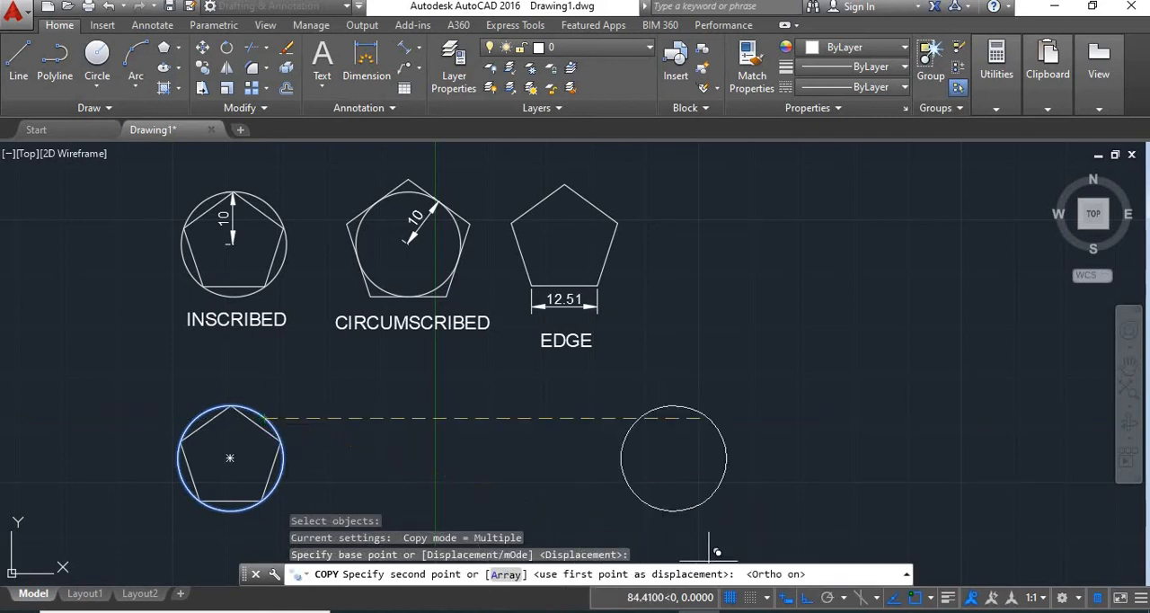
left_click(446, 460)
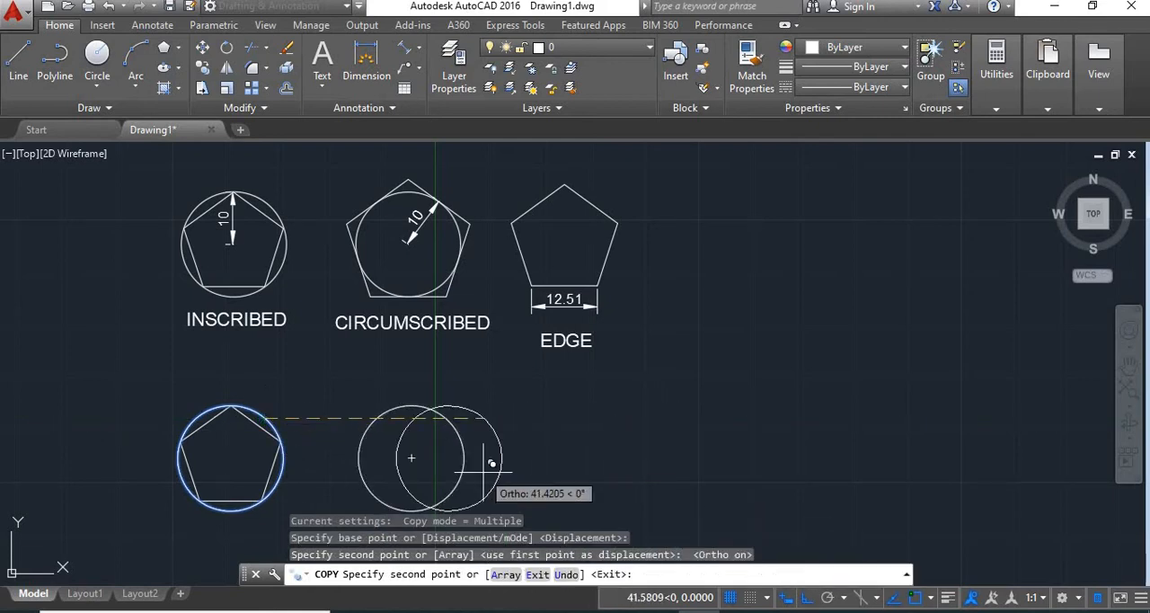
right_click(518, 438)
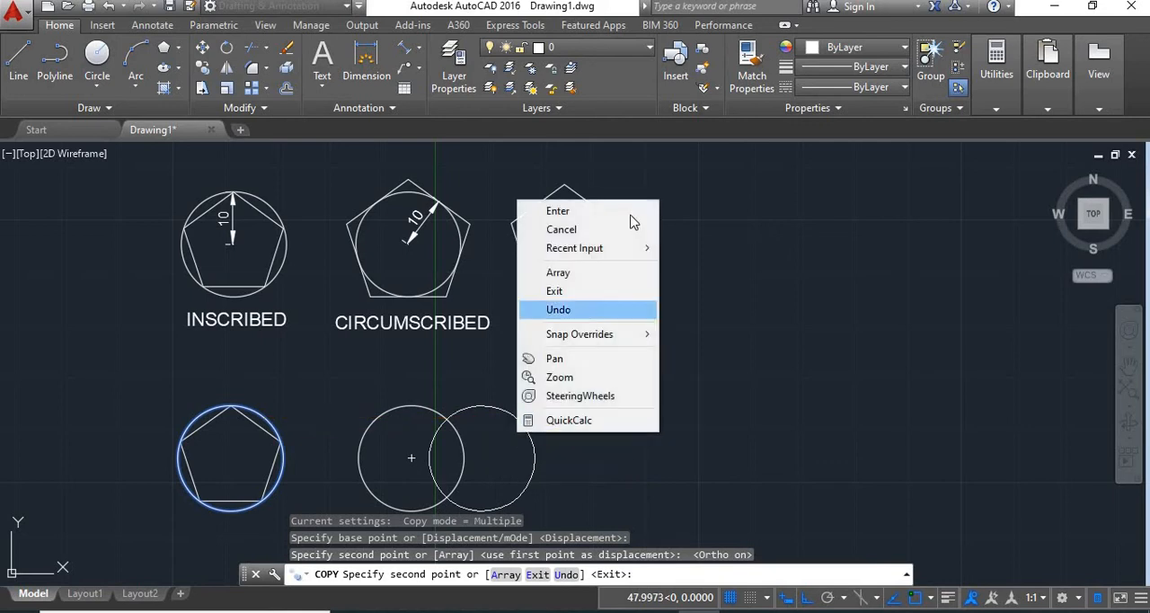
left_click(575, 211)
- Draw a 5-sided polygon circumscribed about the copied circle, centred on it with a radius of 10 and a flat base
middle_click_drag(502, 424, 510, 389)
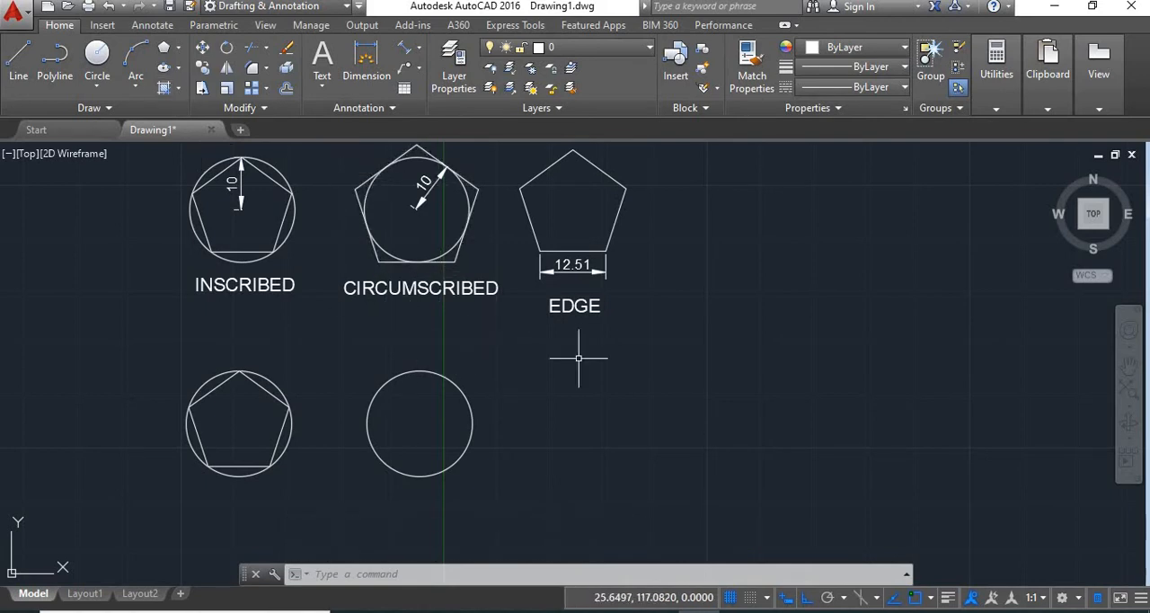
type("POL")
key("Return")
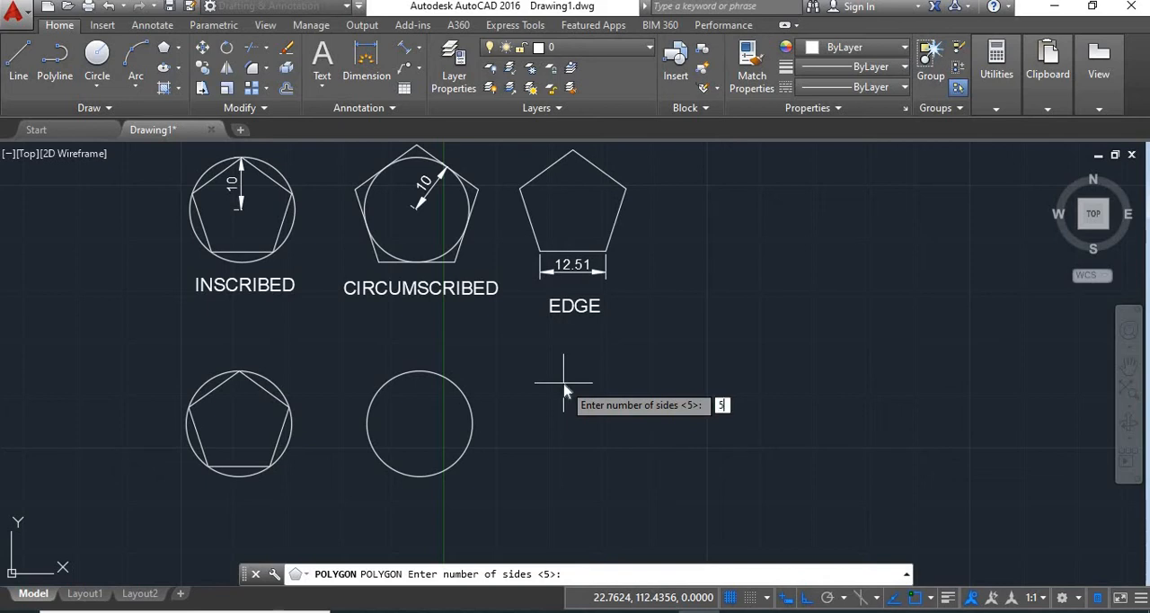
key("Return")
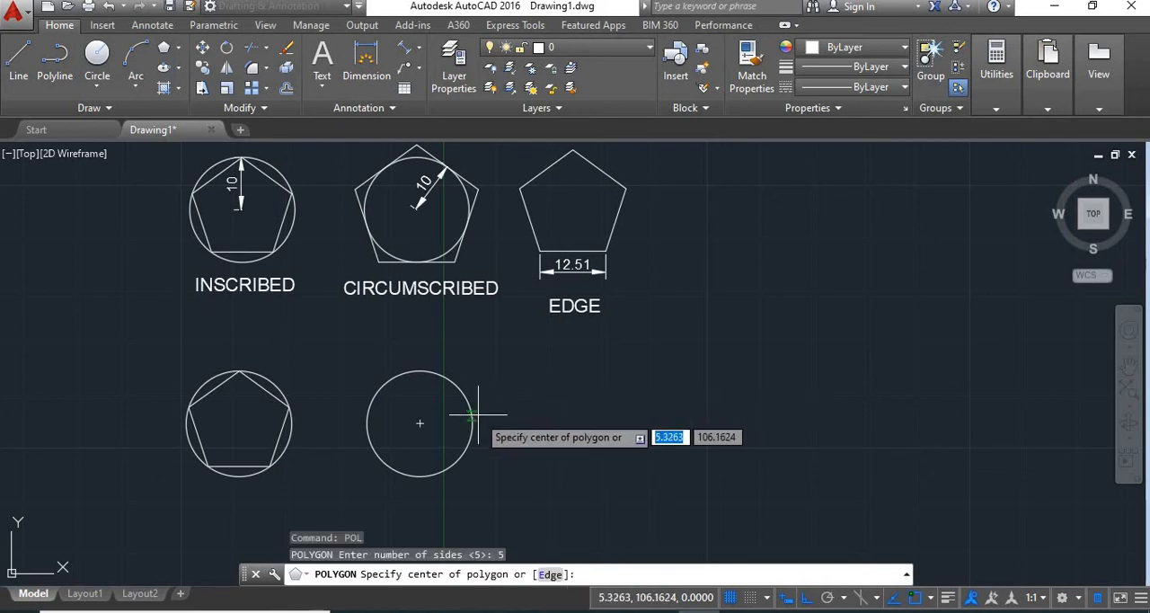
left_click(420, 422)
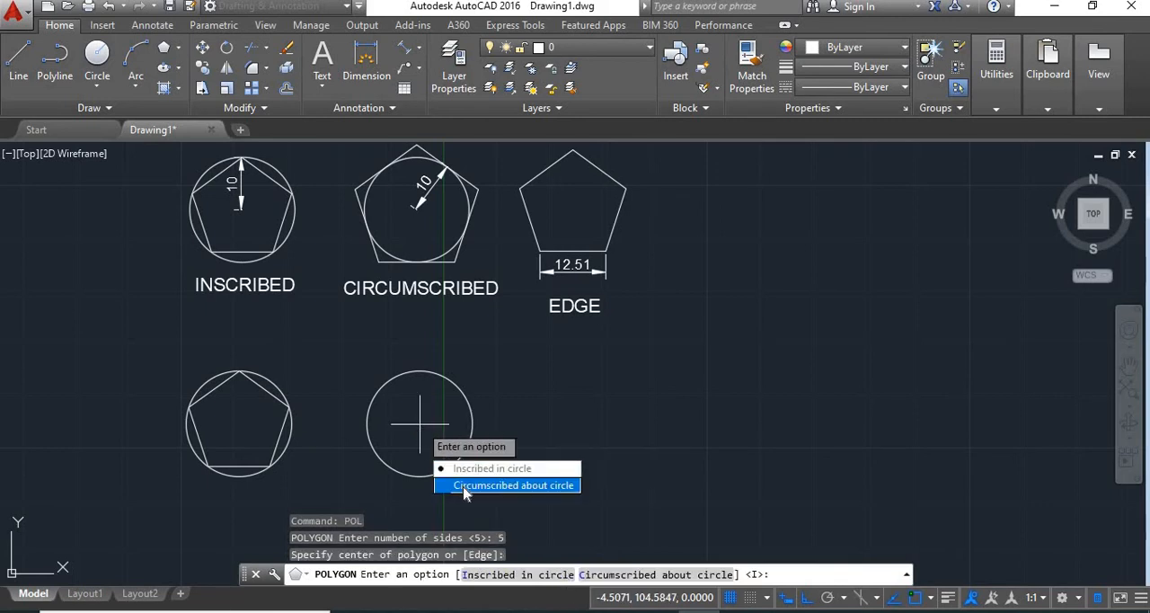
left_click(526, 485)
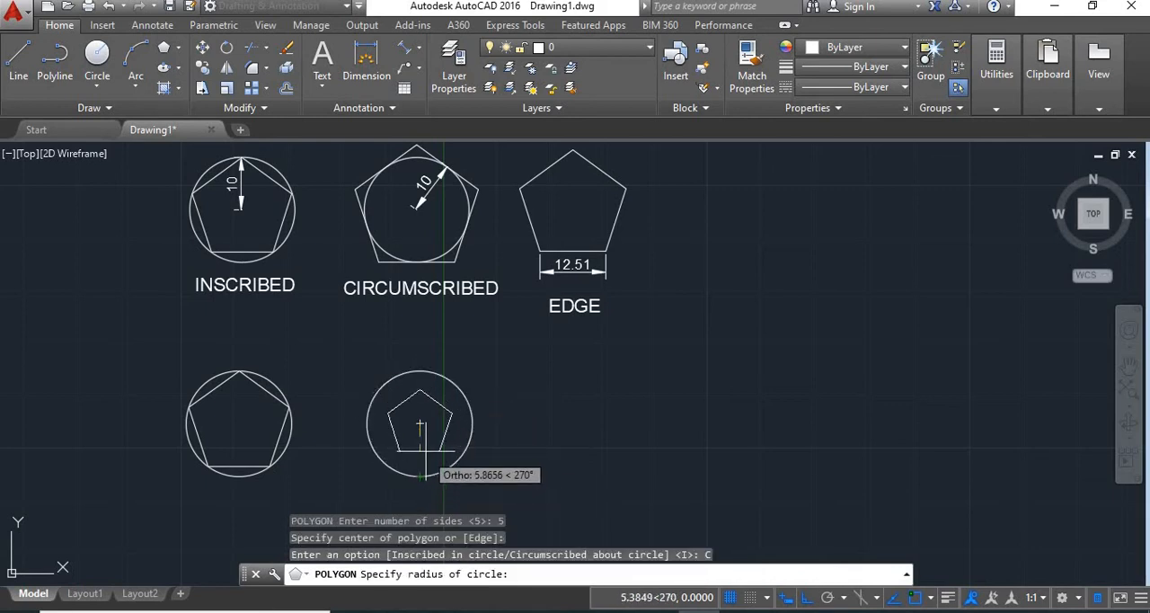
middle_click_drag(420, 441, 420, 396)
scroll(422, 395, "up", 4)
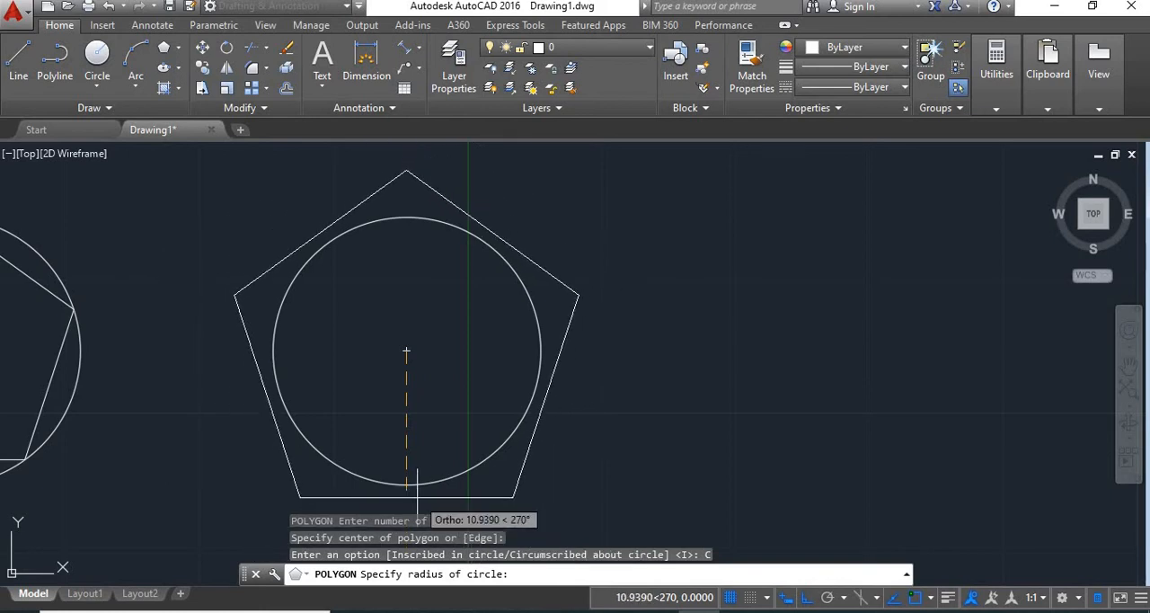
type("10")
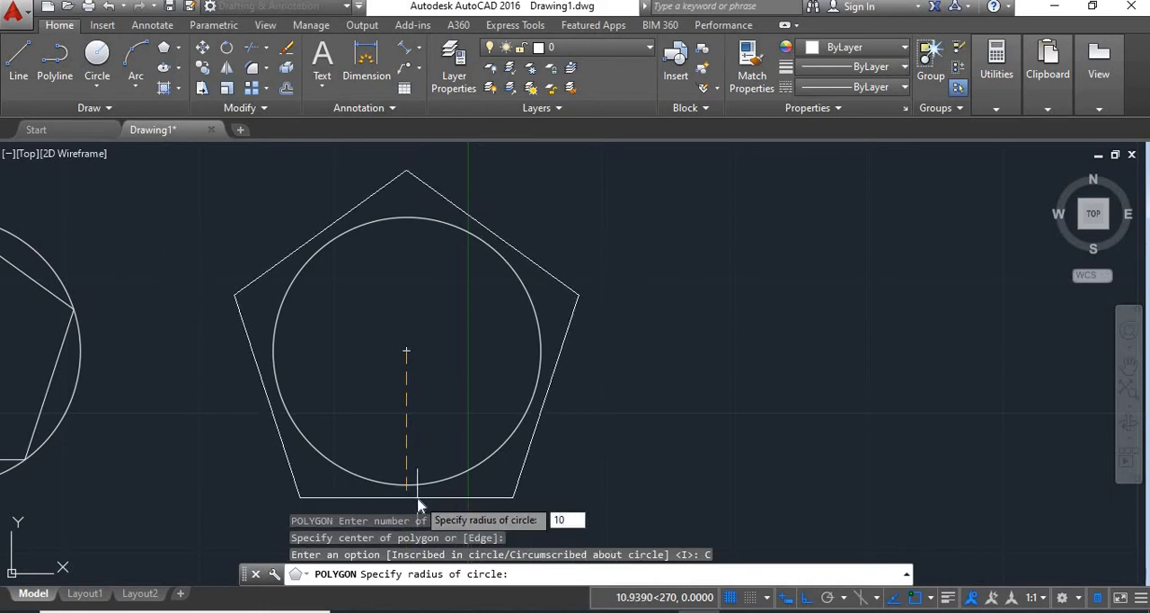
key("Return")
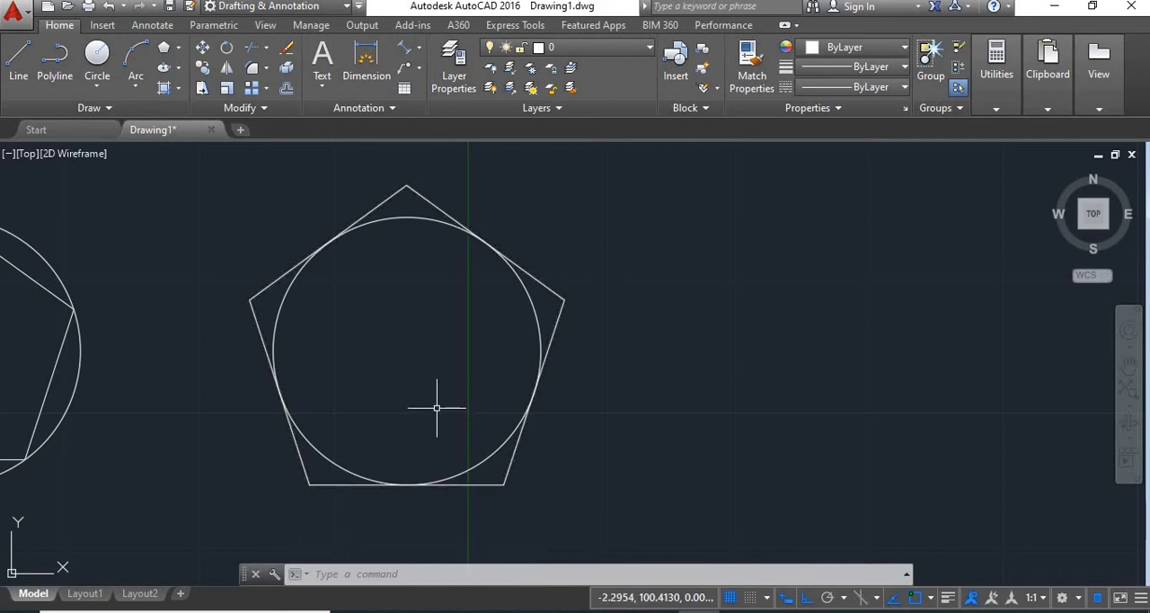
- Examine the EDGE example pentagon with its dimensioned base and the empty area below it
scroll(441, 404, "down", 4)
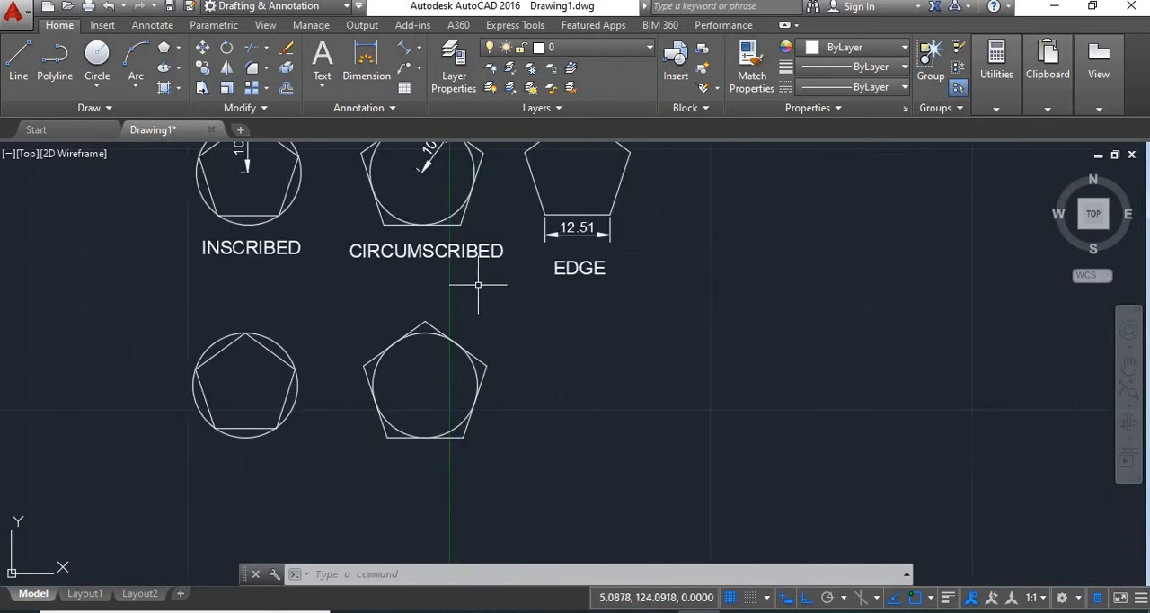
mouse_move(478, 285)
middle_mouse_down()
mouse_move(488, 320)
mouse_move(462, 360)
middle_mouse_up()
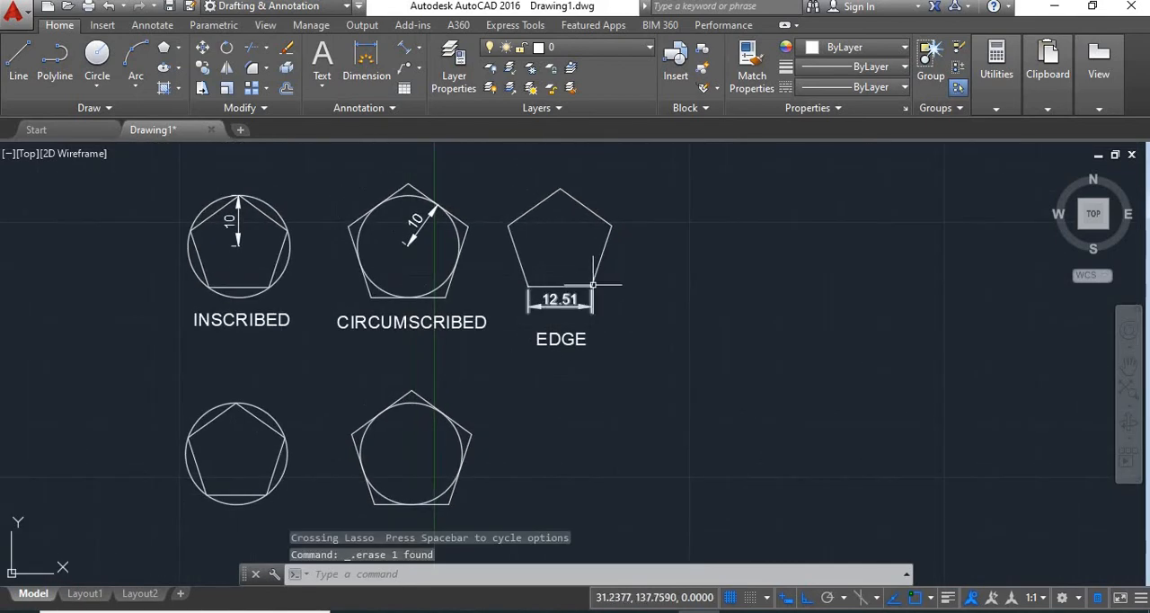
scroll(549, 251, "up", 2)
middle_click_drag(560, 249, 558, 267)
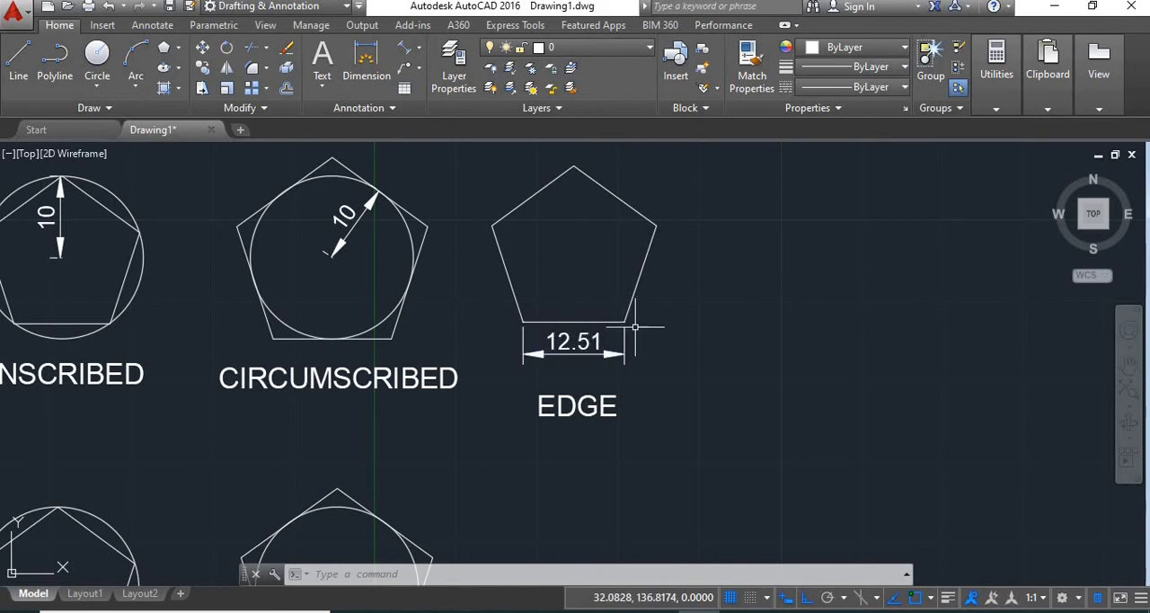
middle_click_drag(746, 388, 749, 314)
scroll(749, 314, "down", 4)
middle_click_drag(779, 393, 698, 365)
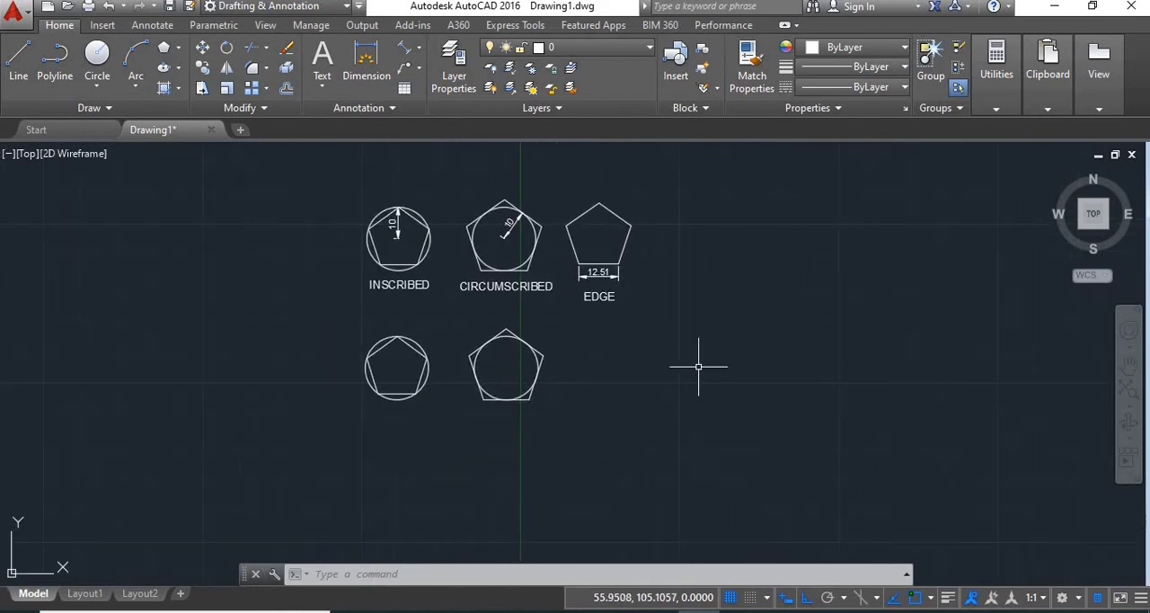
scroll(634, 379, "up", 2)
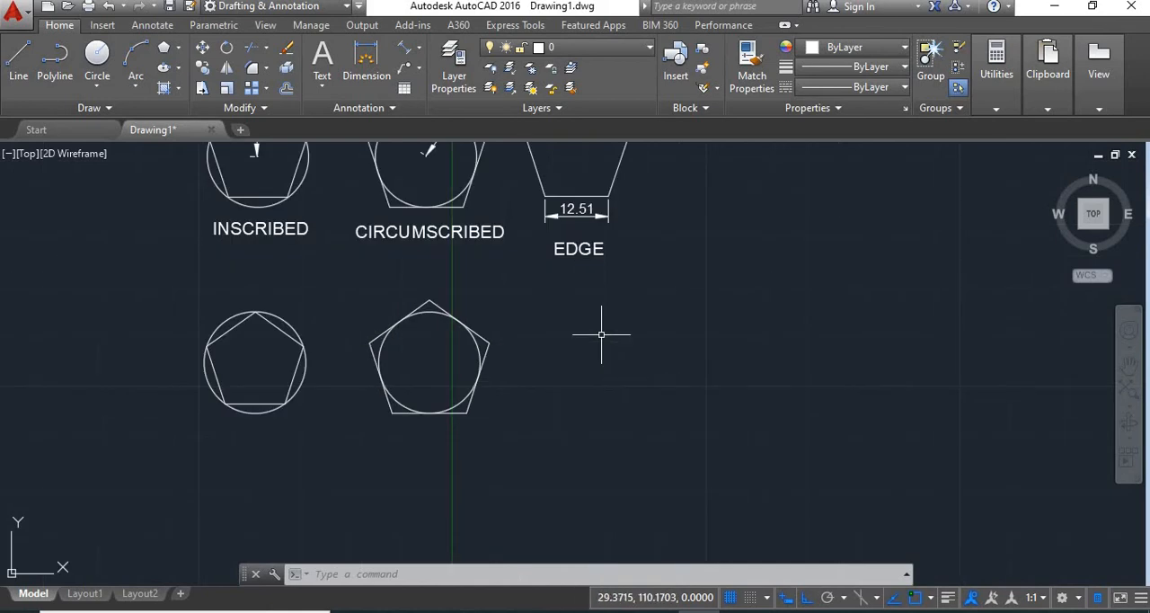
- Draw a 5-sided polygon by the Edge method below the EDGE example, with a horizontal base edge 10 units long
scroll(601, 332, "up", 2)
type("p")
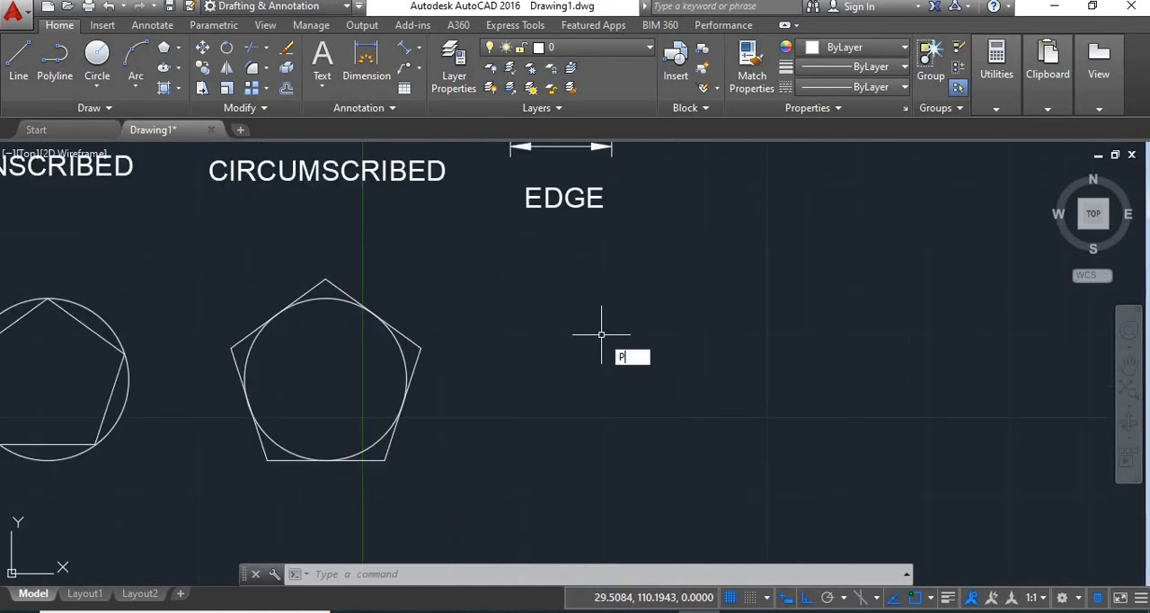
key("Return")
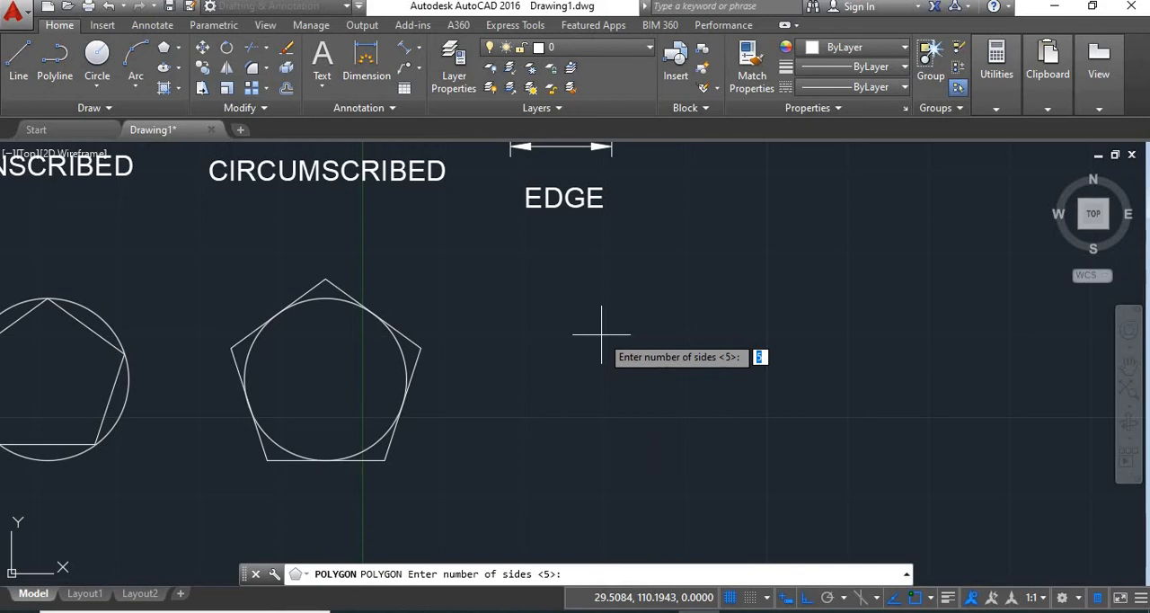
key("Return")
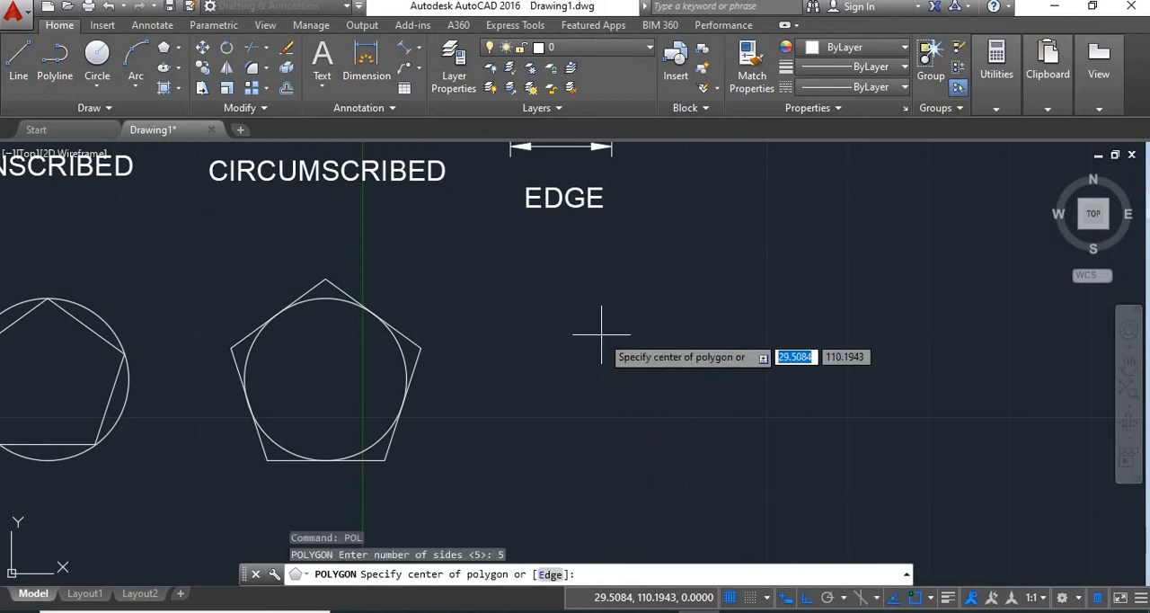
left_click(551, 573)
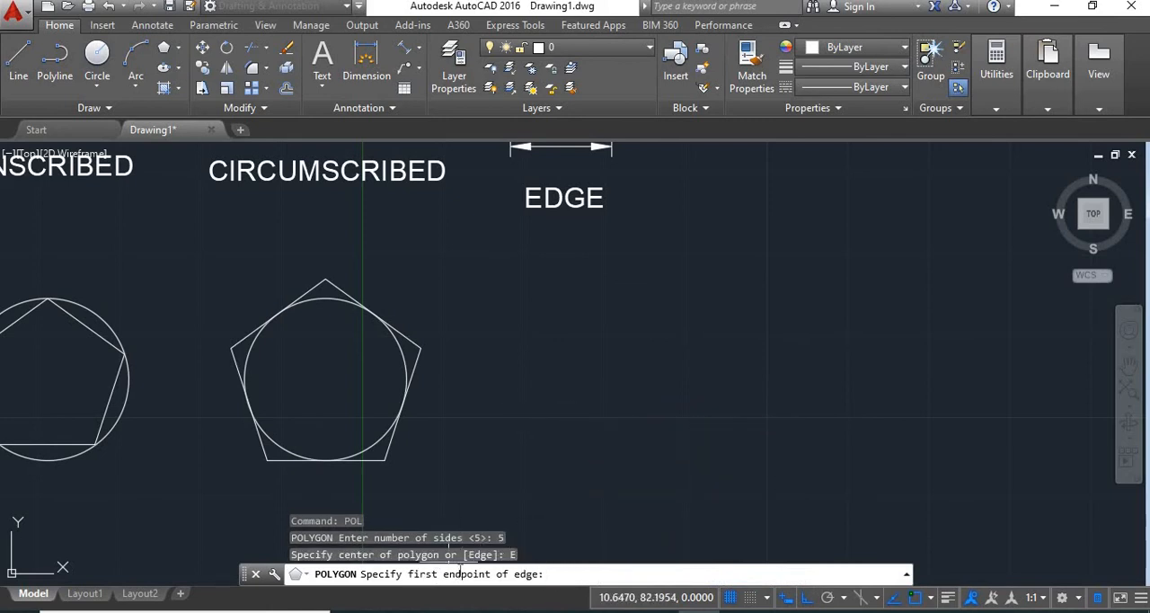
left_click(550, 442)
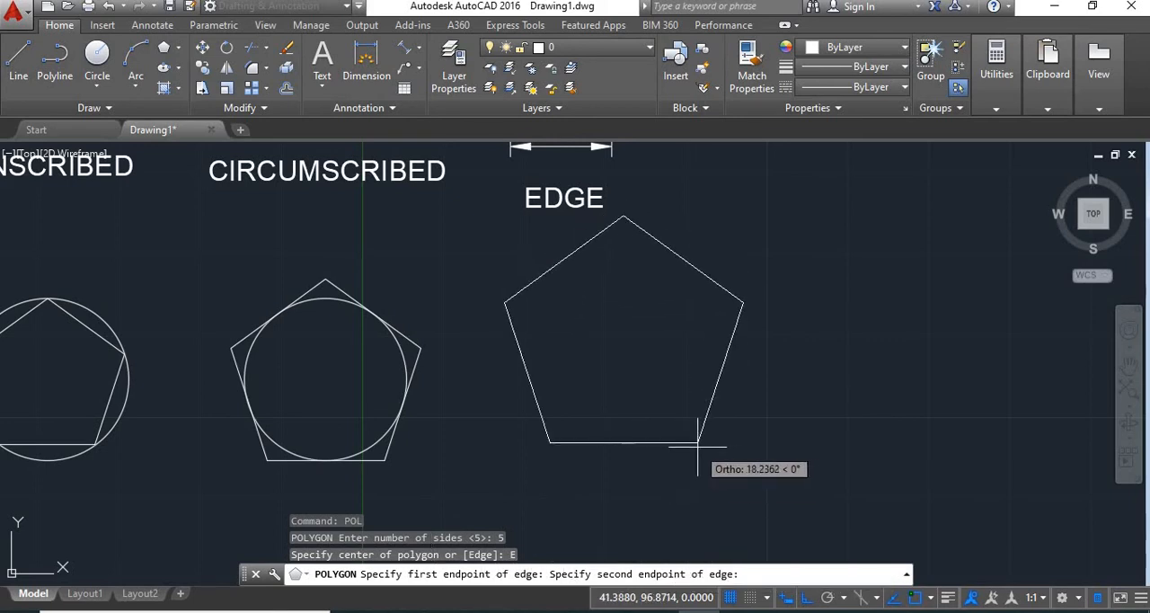
type("10")
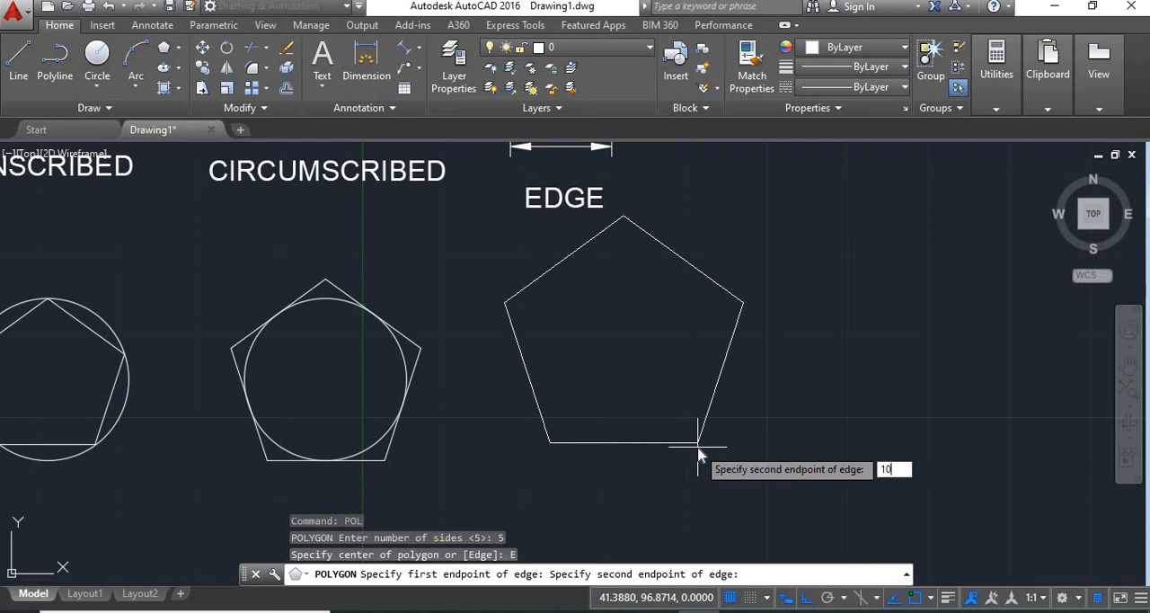
key("Return")
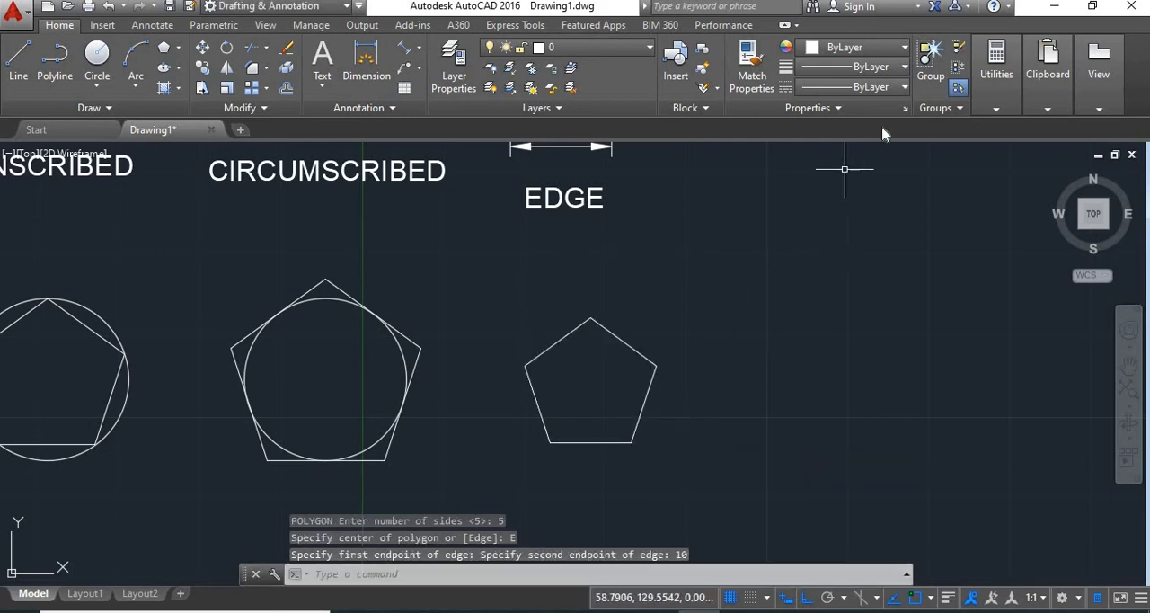
- Measure the distance between the two base corners of the new edge-defined pentagon
left_click(995, 101)
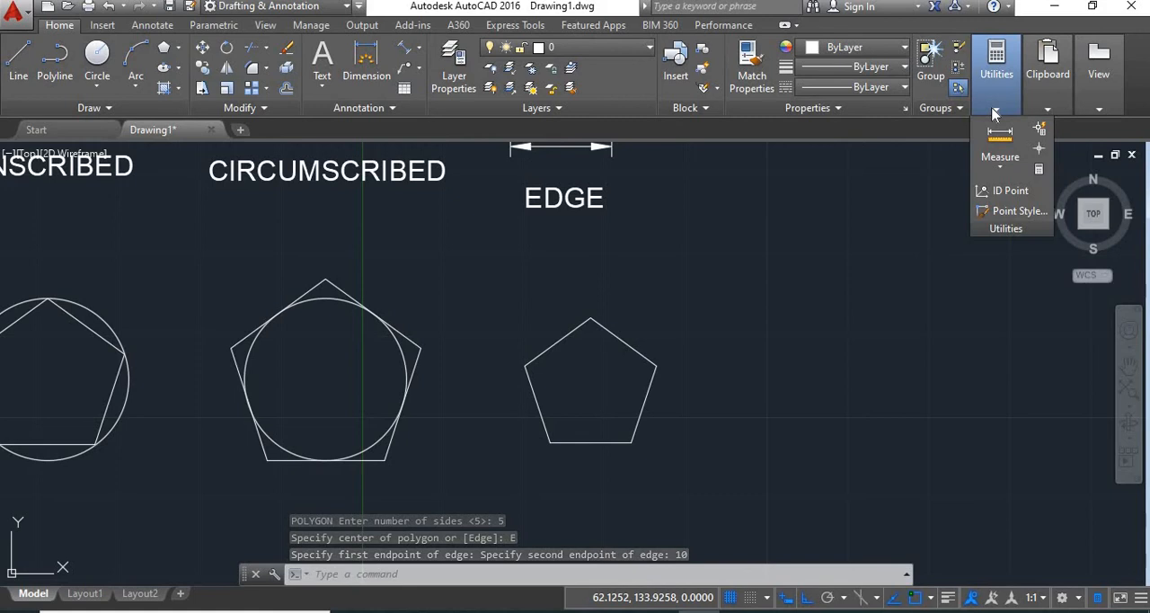
left_click(999, 171)
left_click(1003, 193)
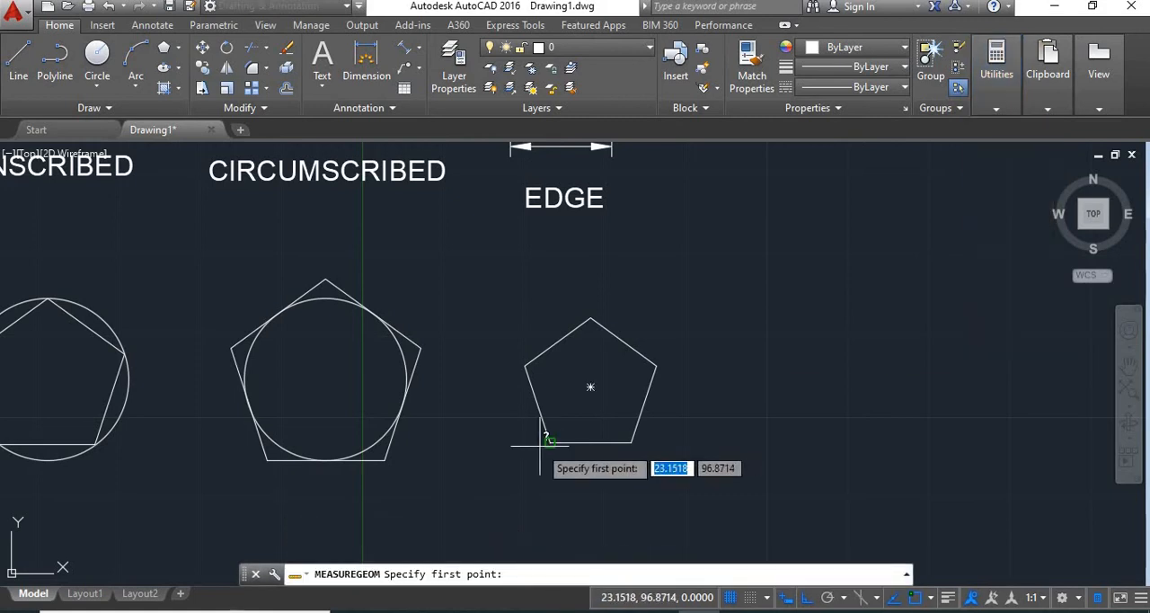
left_click(549, 441)
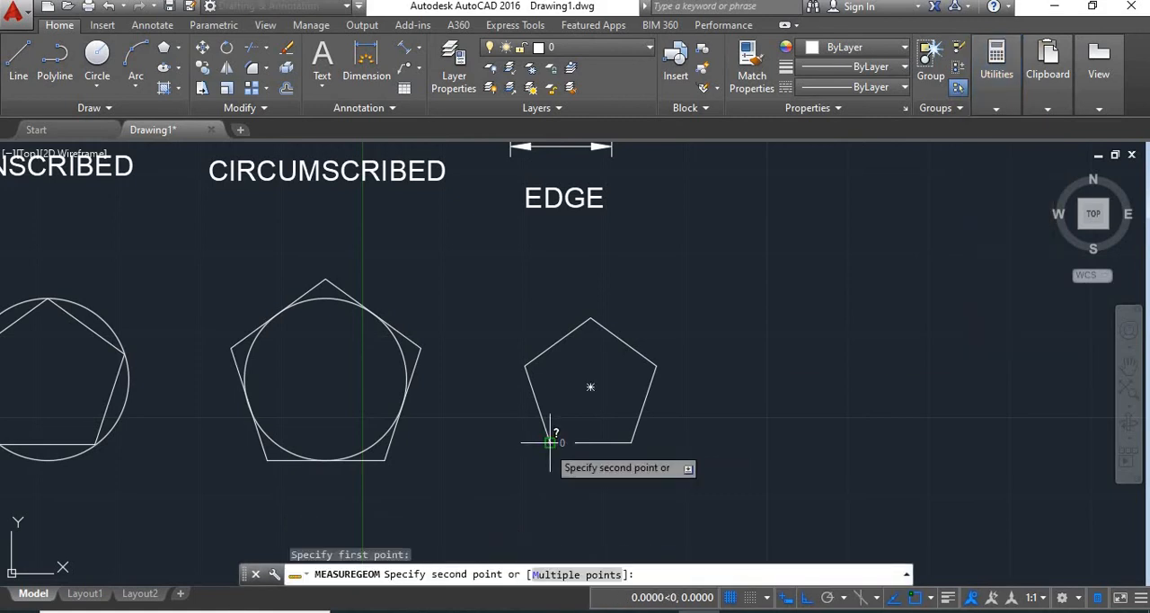
left_click(631, 442)
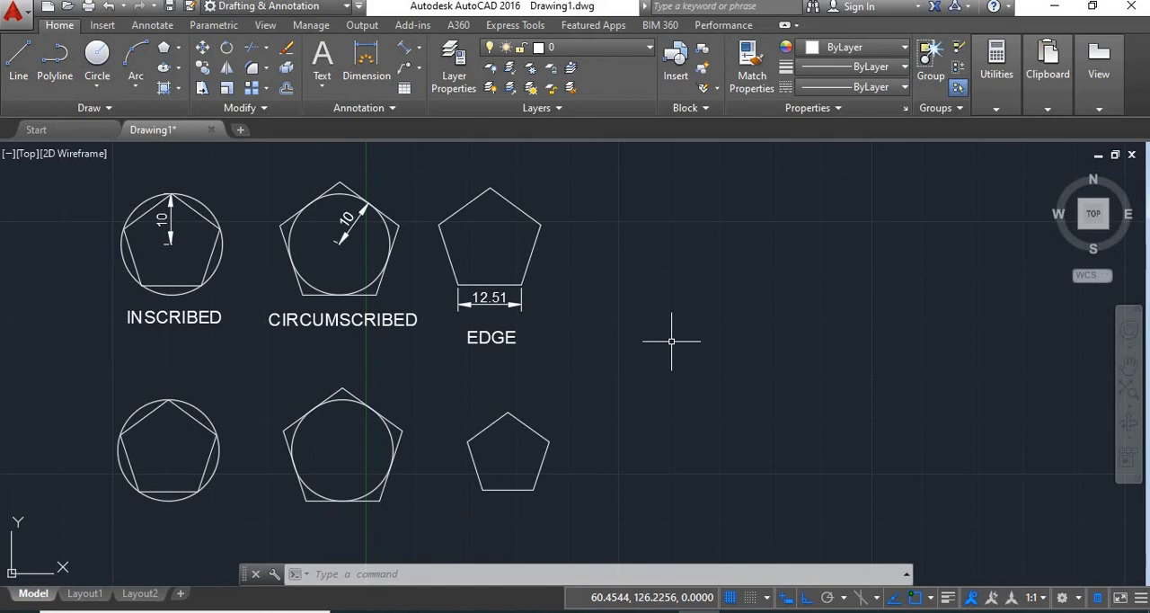
- Draw an 8-sided polygon inscribed in a circle of radius 10 in the empty area beside the pentagons
type("POL")
key("Return")
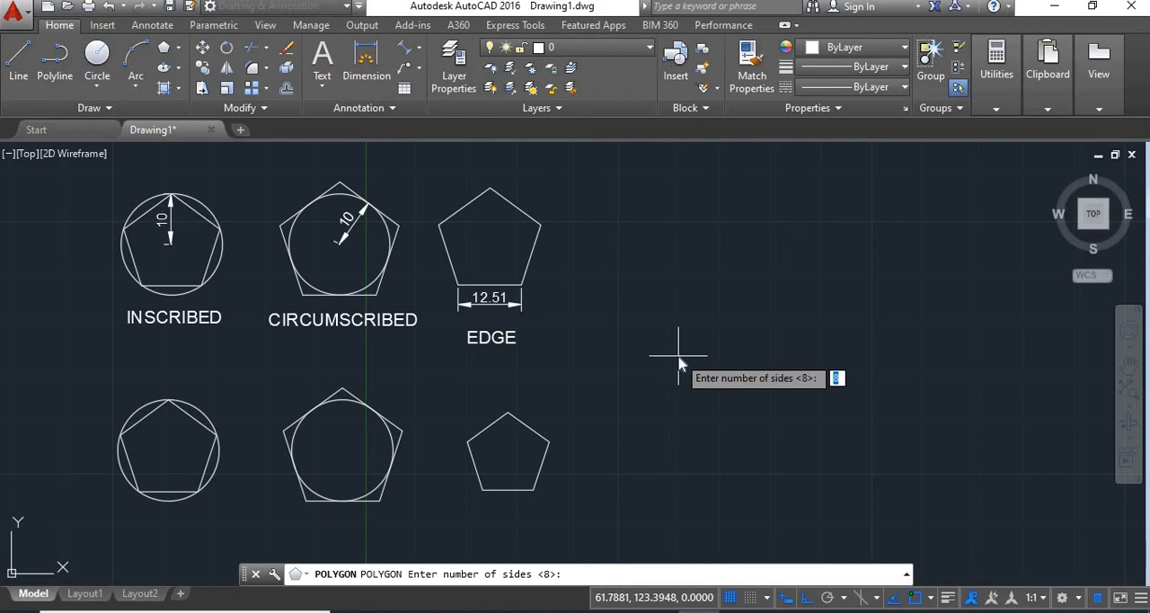
key("Return")
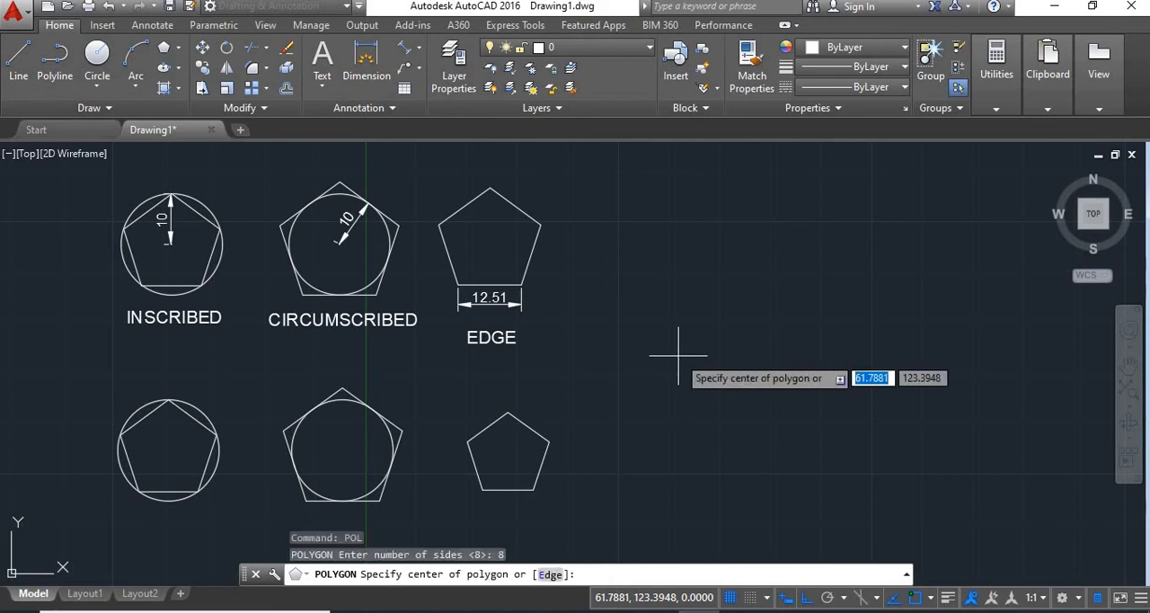
left_click(656, 392)
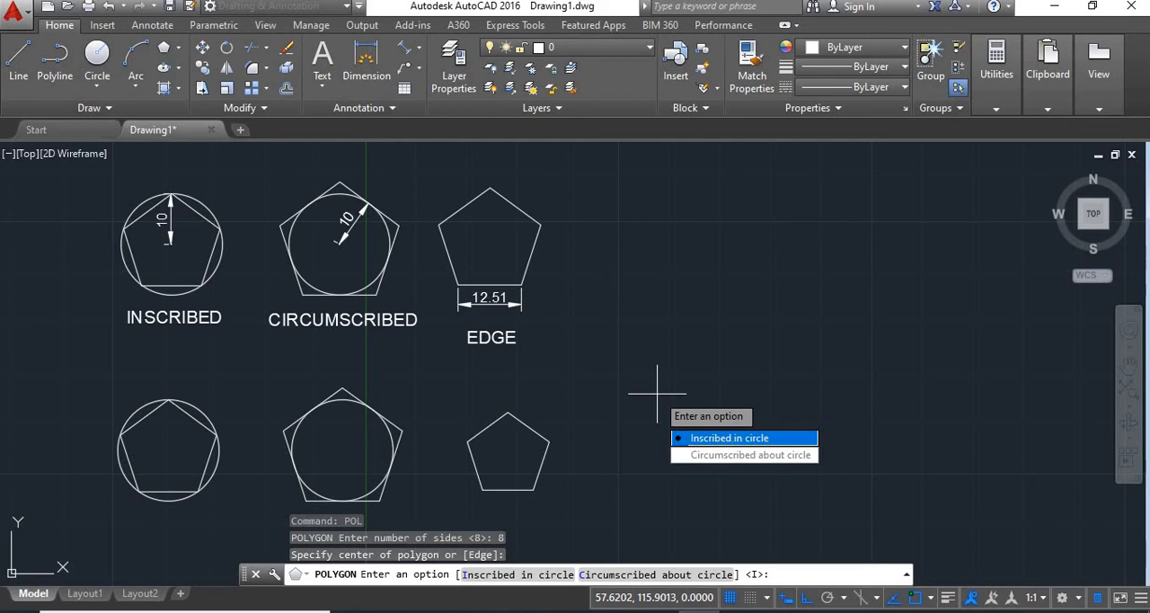
left_click(739, 438)
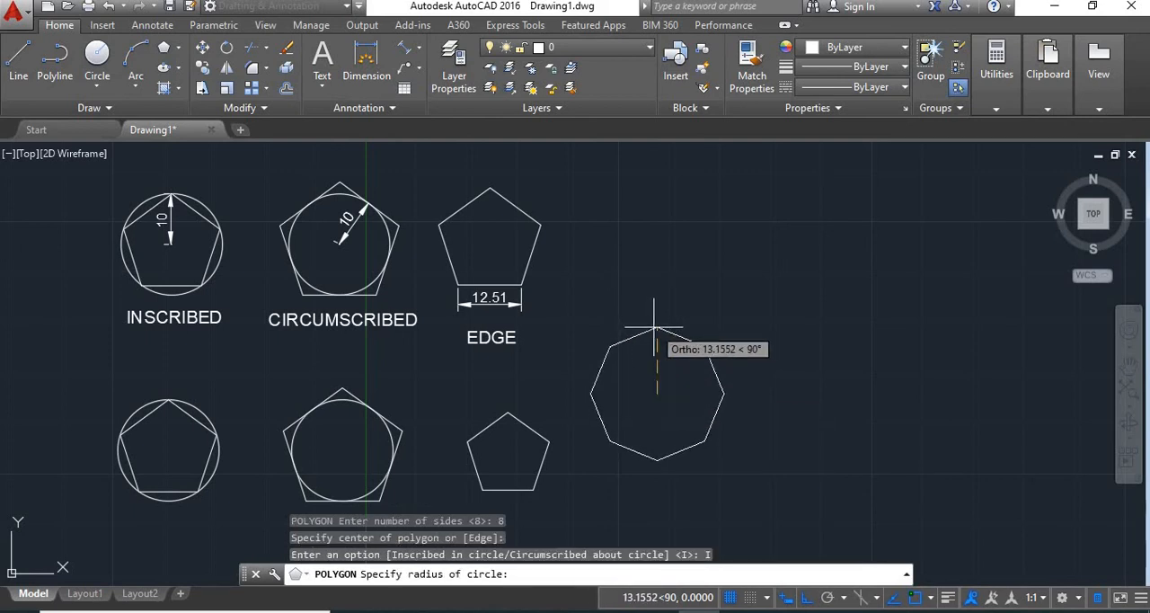
type("10")
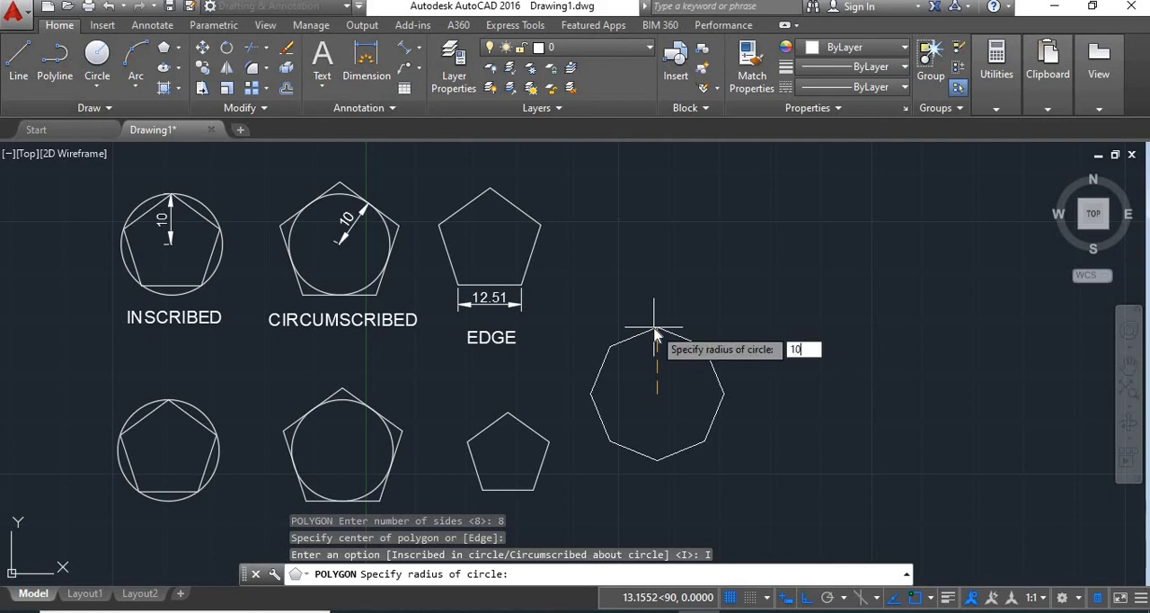
key("Return")
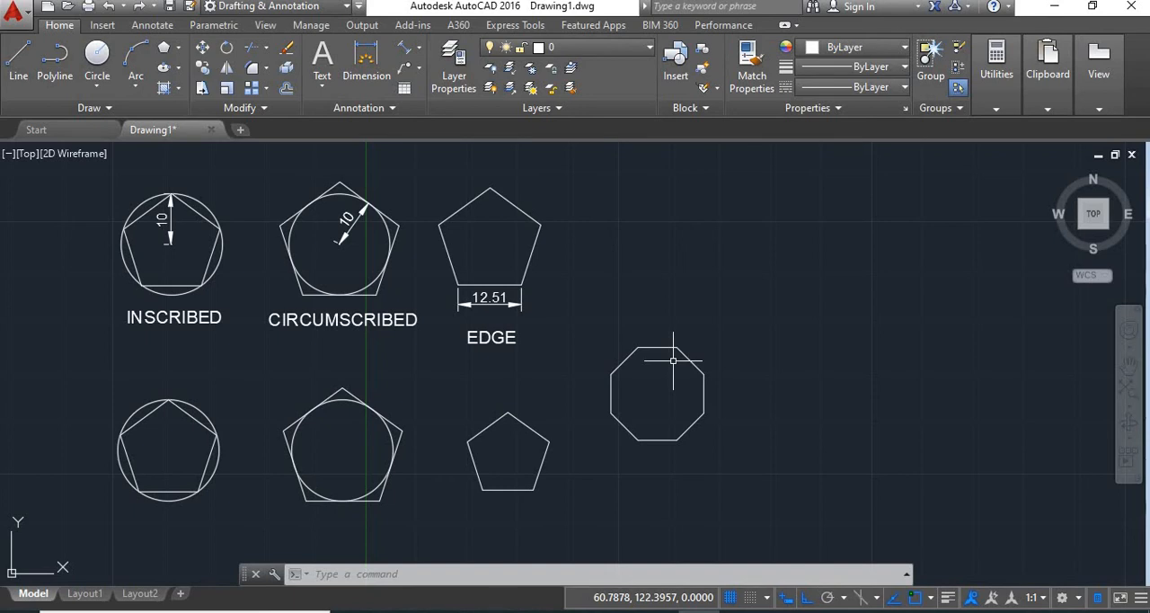
- Draw a 3-sided polygon inscribed in a circle of radius 15, centred above and to the right of the octagon
type("pol")
key("Return")
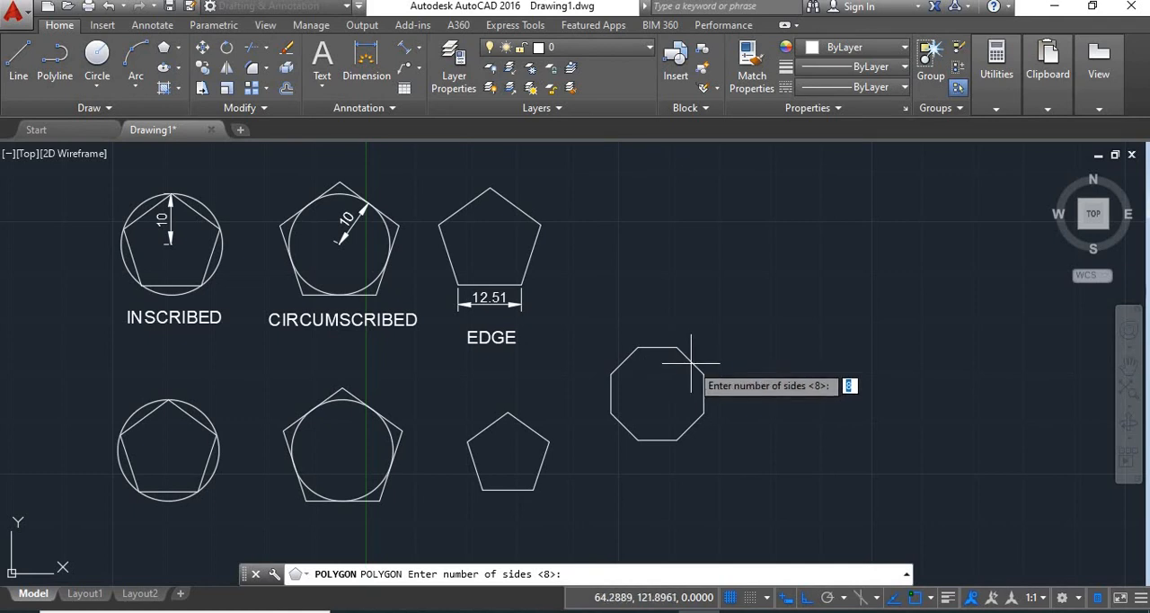
type("3")
key("Return")
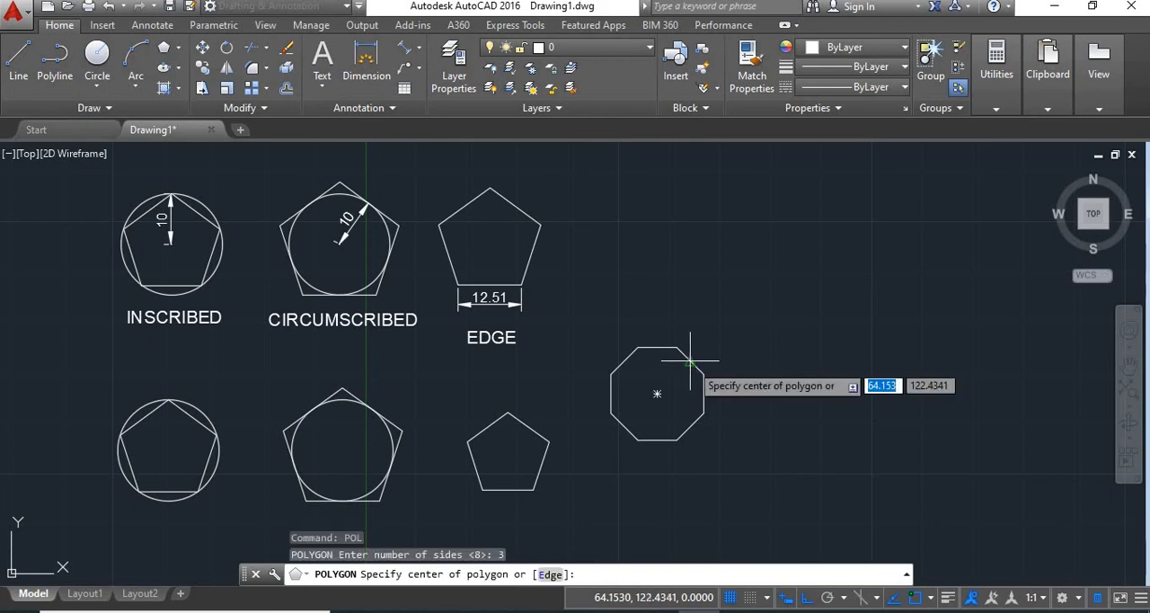
left_click(750, 304)
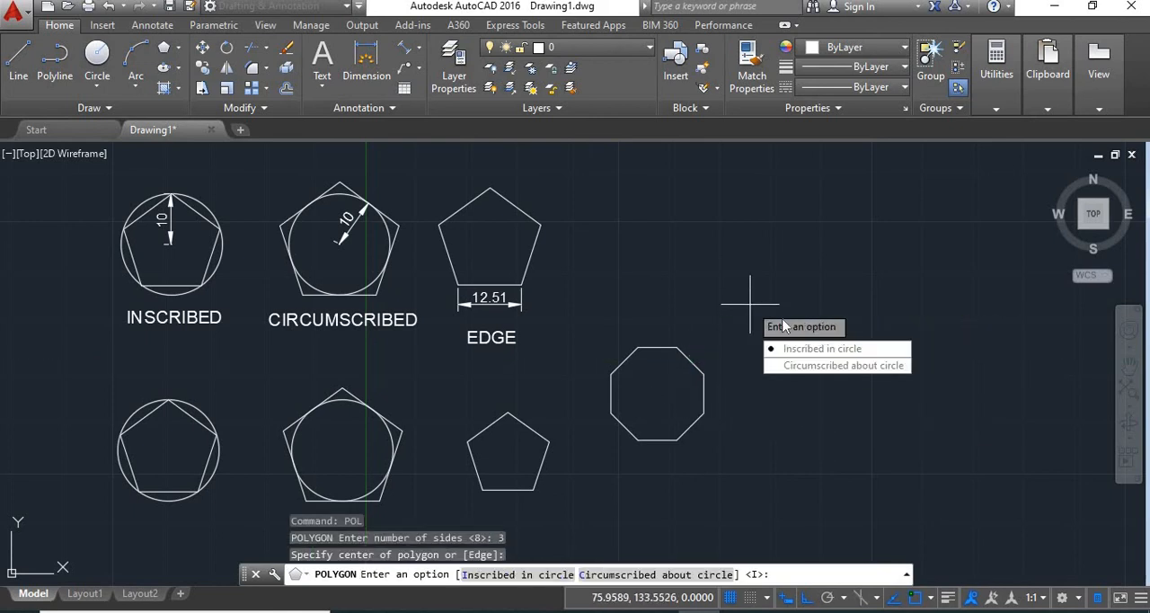
left_click(817, 349)
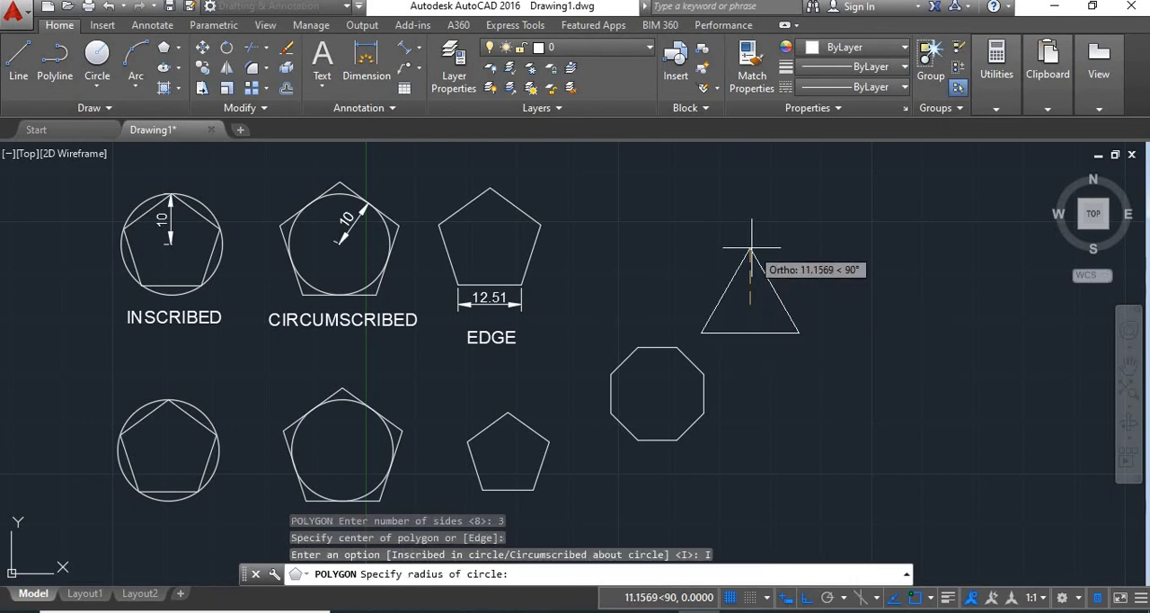
type("15")
key("Return")
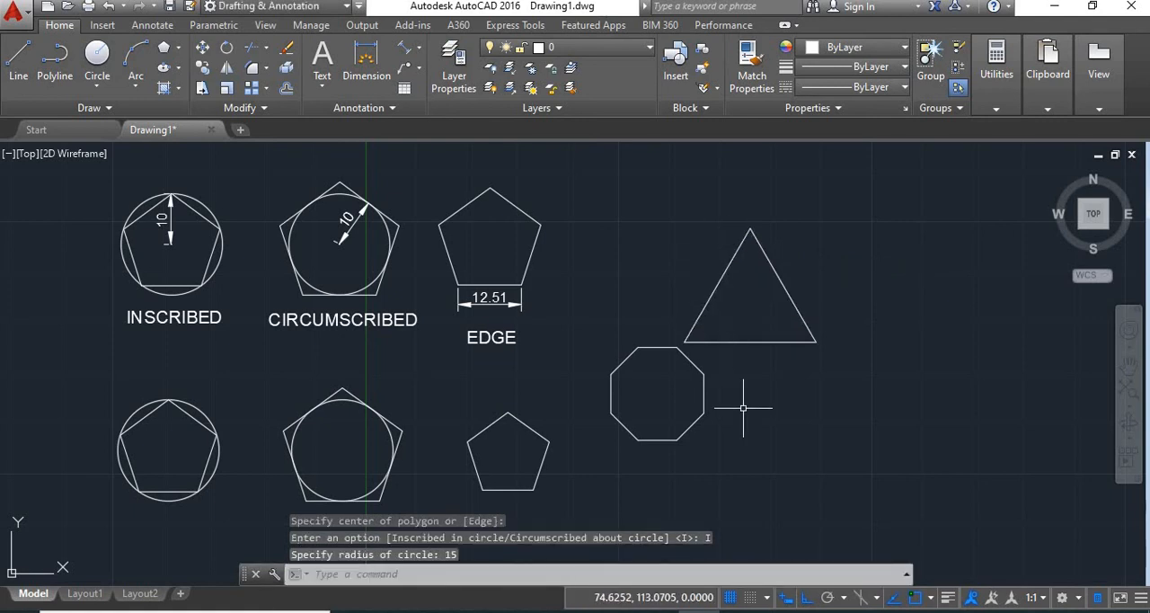
- Draw a 4-sided polygon inscribed in a circle of radius 10, below the triangle and beside the octagon
type("pol")
key("Return")
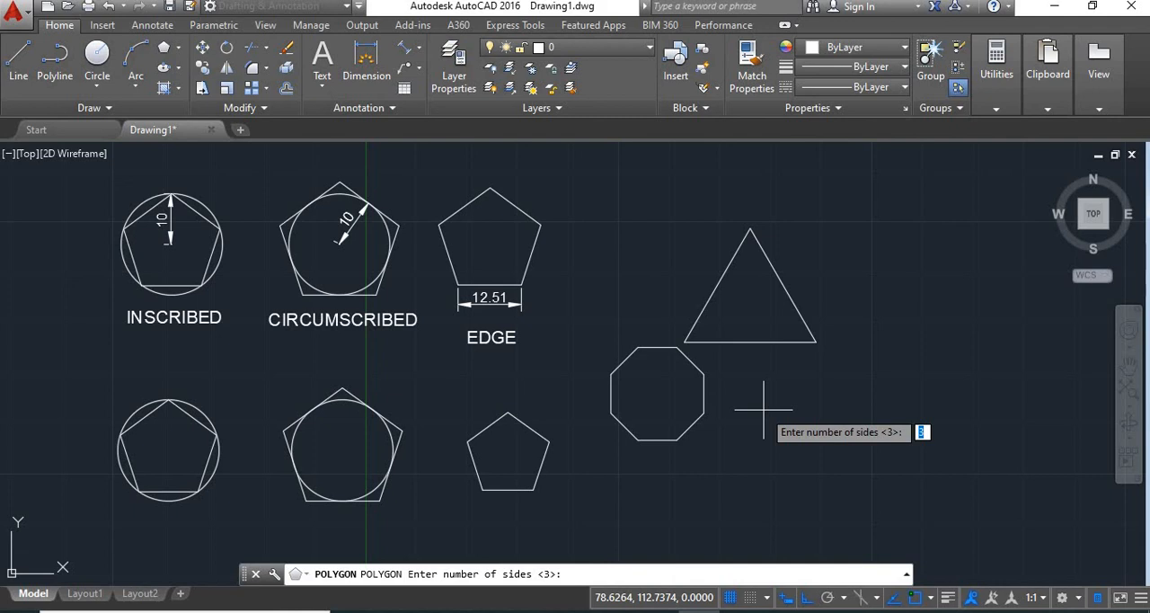
type("4")
key("Return")
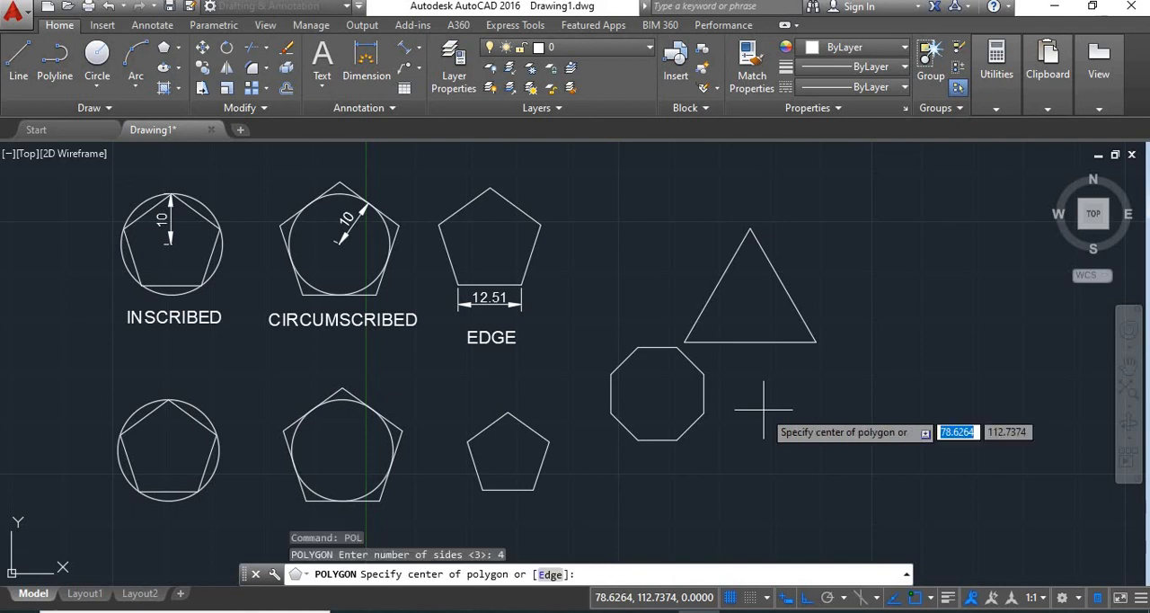
left_click(764, 410)
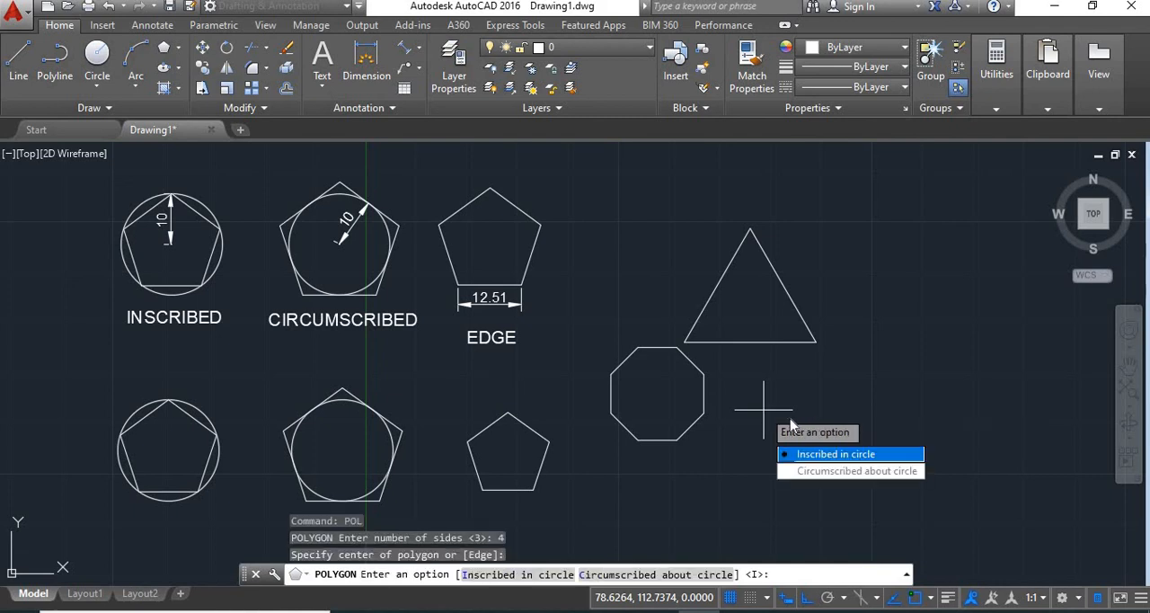
left_click(819, 455)
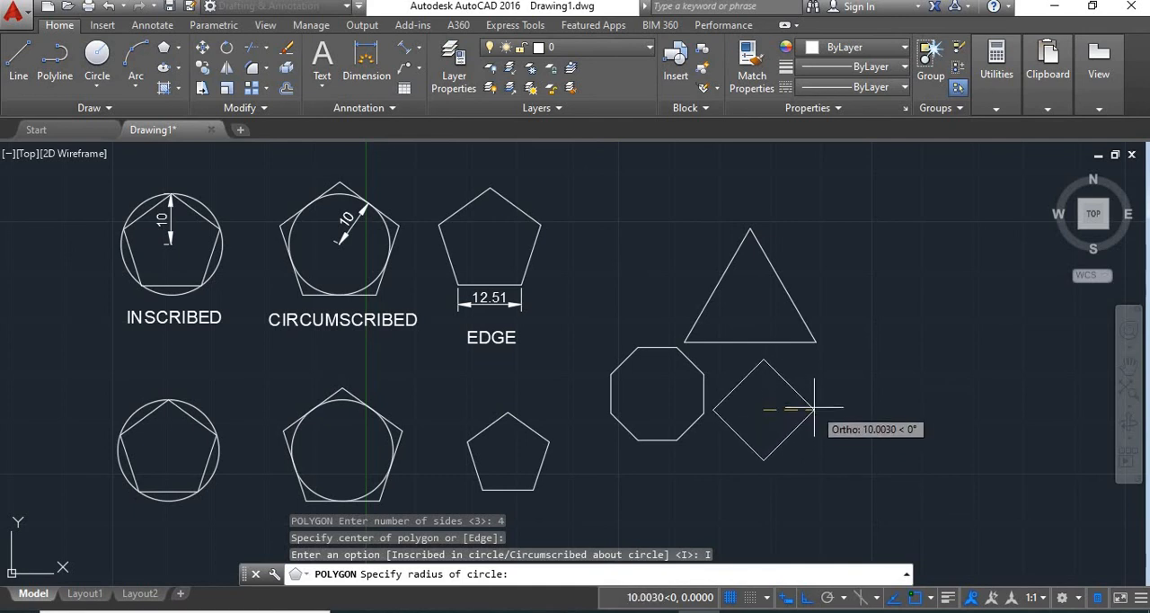
type("10")
key("Return")
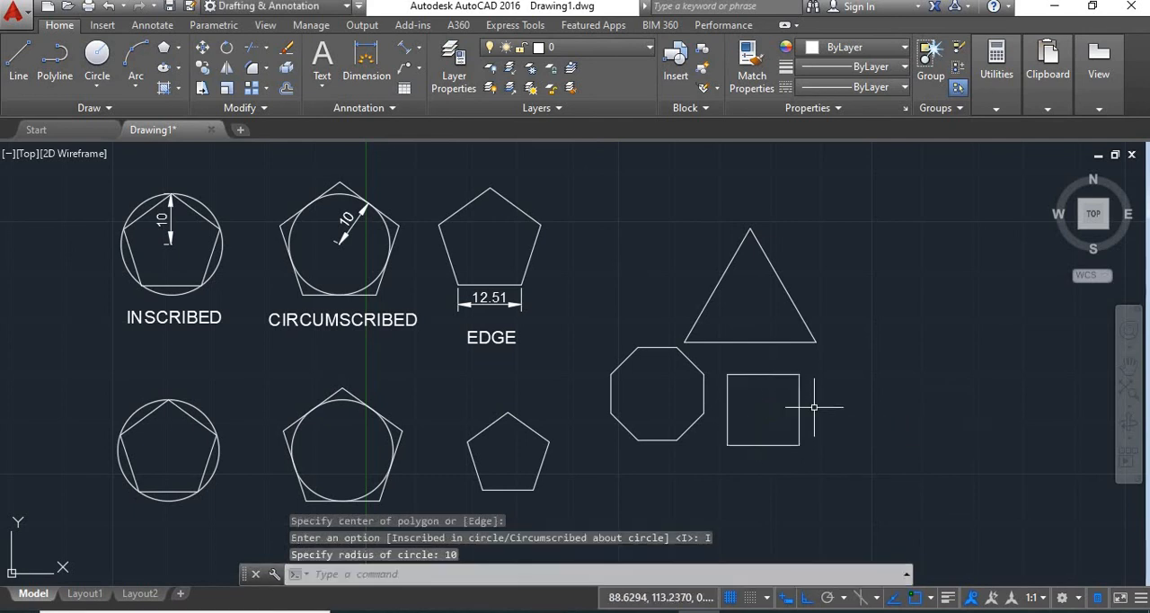